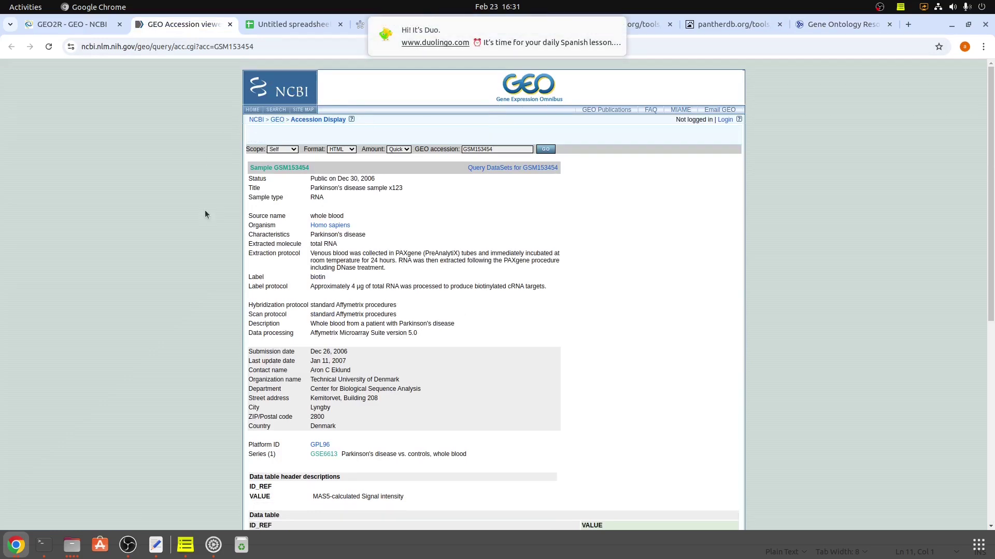
# Review the GEO record of sample GSM153454 and the GEO2R results for series GSE6613
pyautogui.scroll(-5, 317, 238)
pyautogui.scroll(-2, 242, 247)
pyautogui.scroll(10, 184, 119)
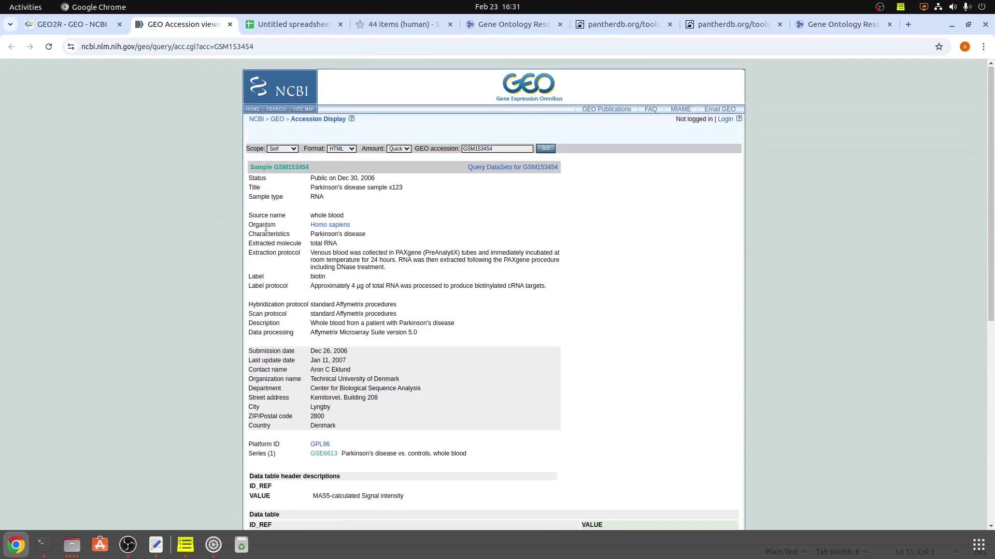
pyautogui.click(39, 25)
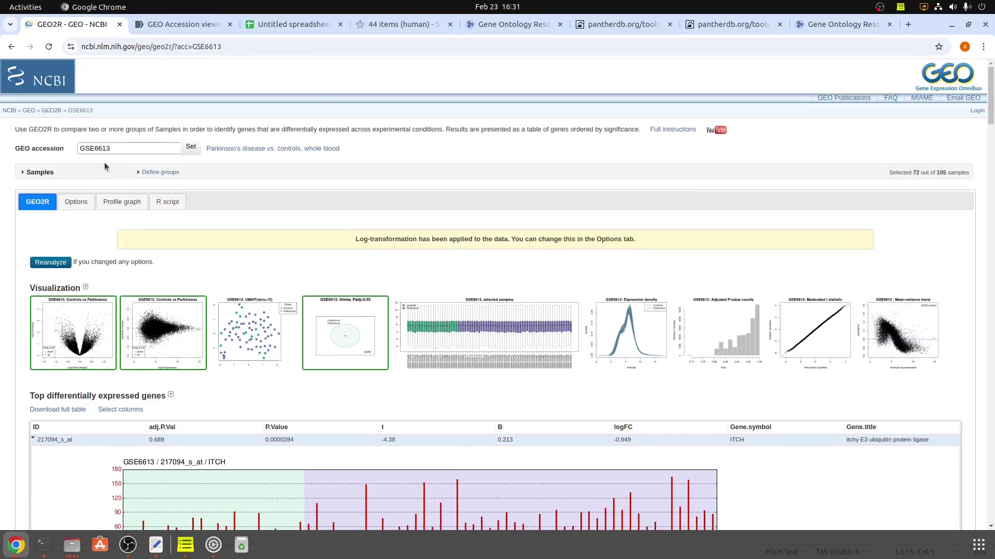
pyautogui.scroll(-5, 104, 160)
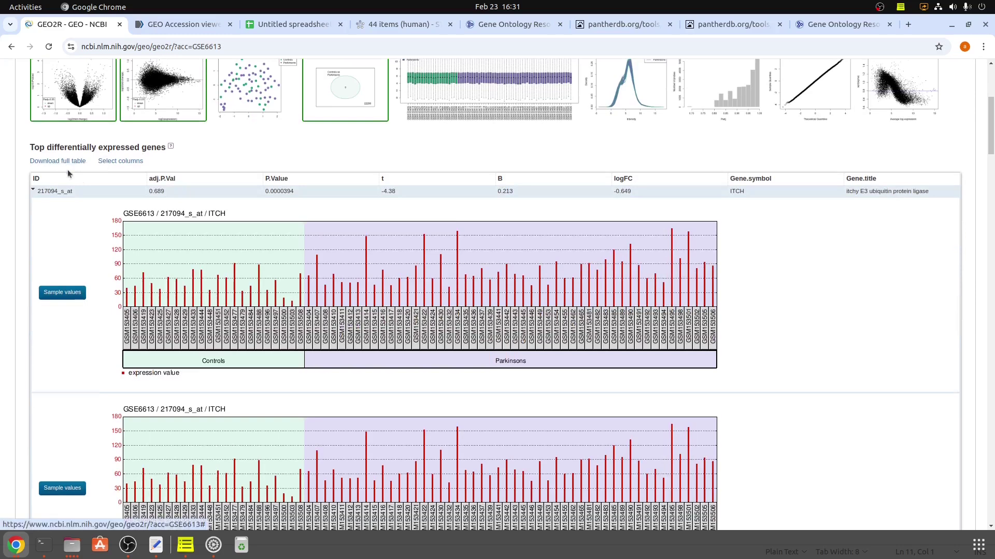
pyautogui.scroll(5, 66, 168)
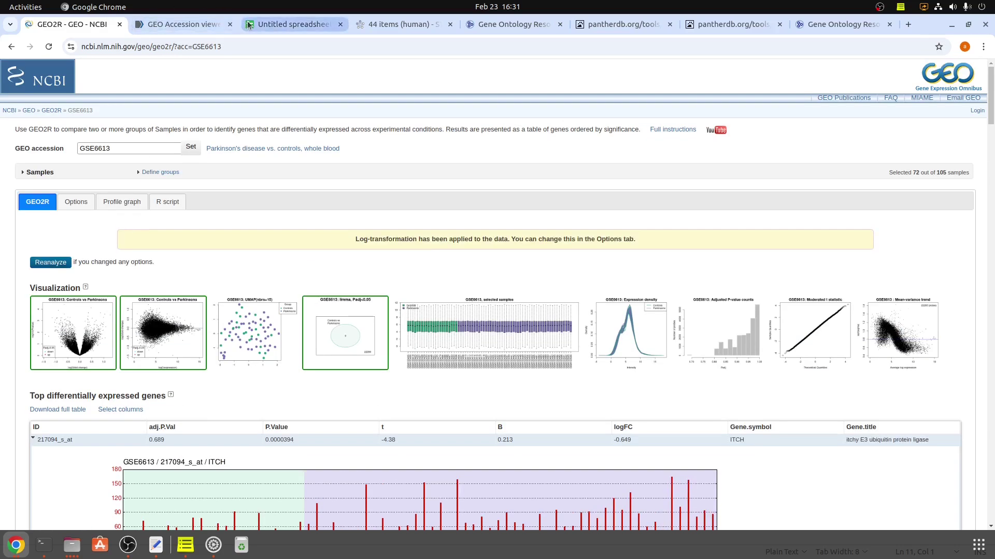
# Review the GSE6613.top.table gene spreadsheet and the STRING network with its functional enrichment analysis
pyautogui.click(304, 22)
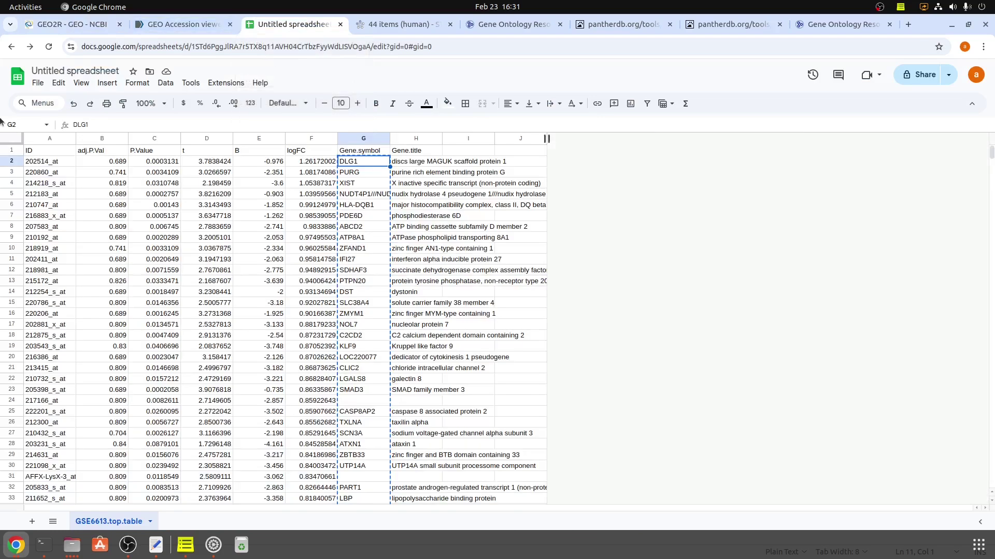
pyautogui.click(47, 162)
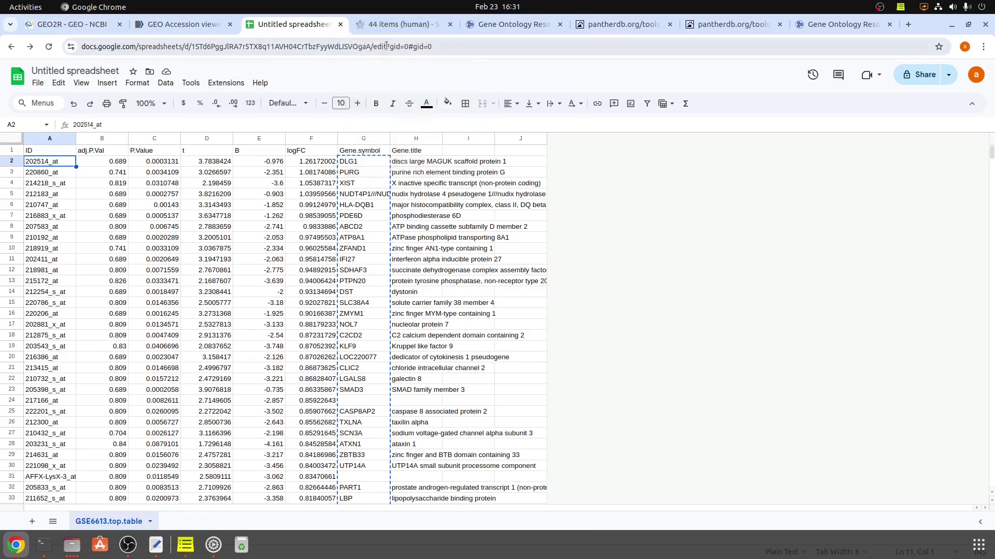
pyautogui.click(390, 24)
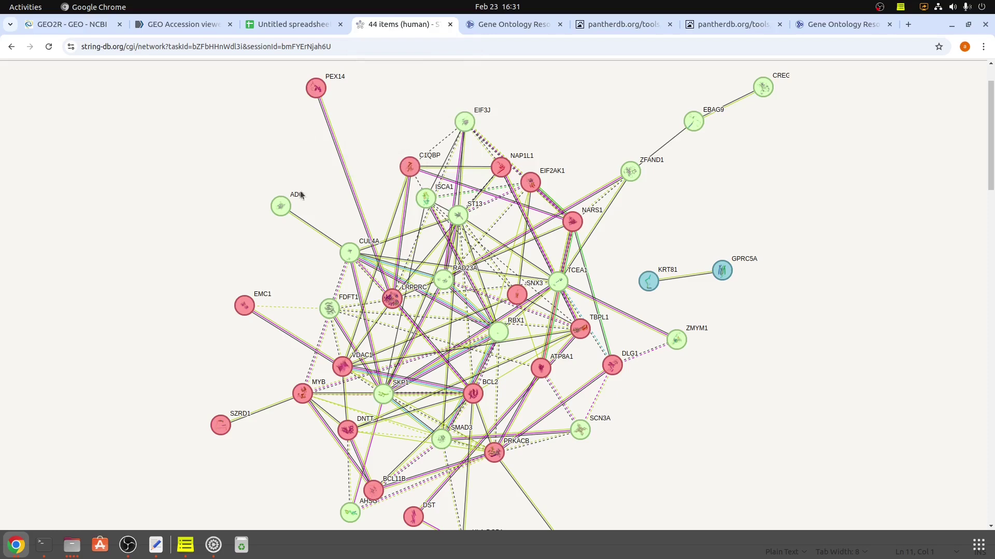
pyautogui.scroll(-7, 286, 259)
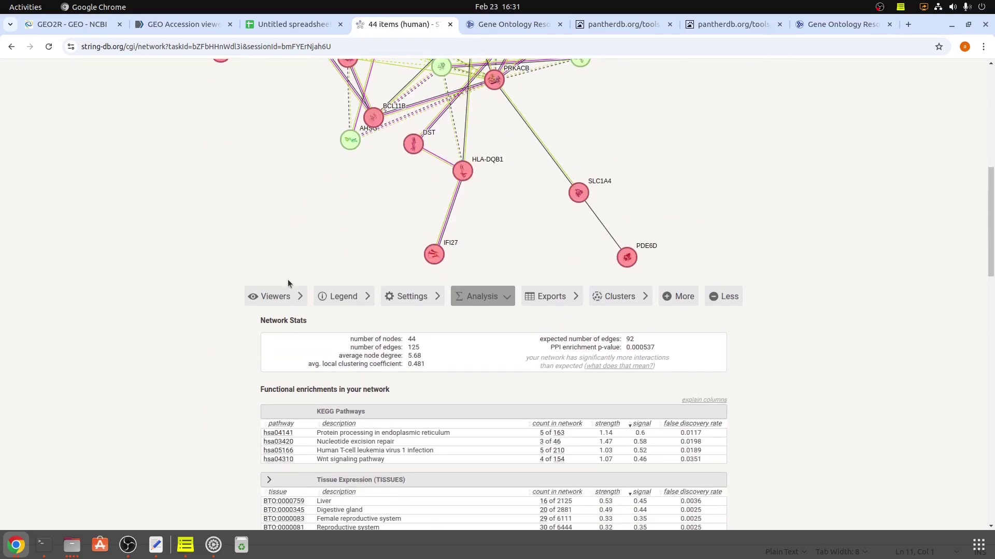
pyautogui.scroll(-3, 287, 279)
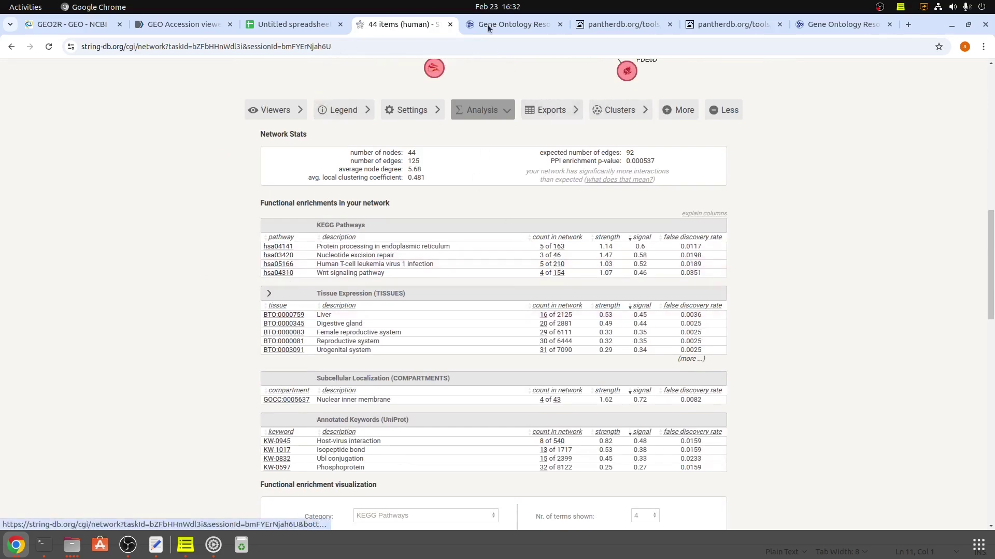
# Examine the Gene Ontology enrichment input and the PANTHER overrepresentation results, including the available annotation data sets
pyautogui.click(507, 26)
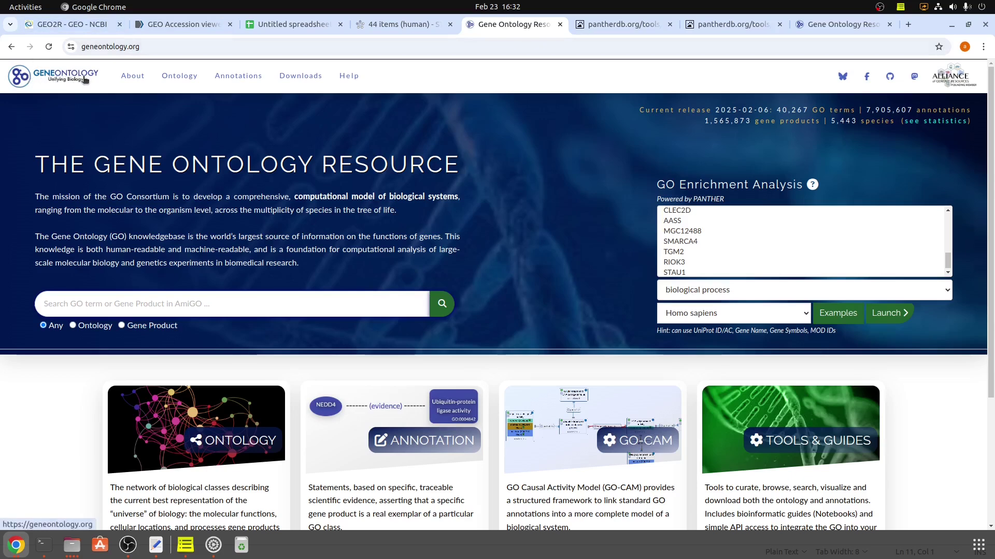
pyautogui.doubleClick(788, 253)
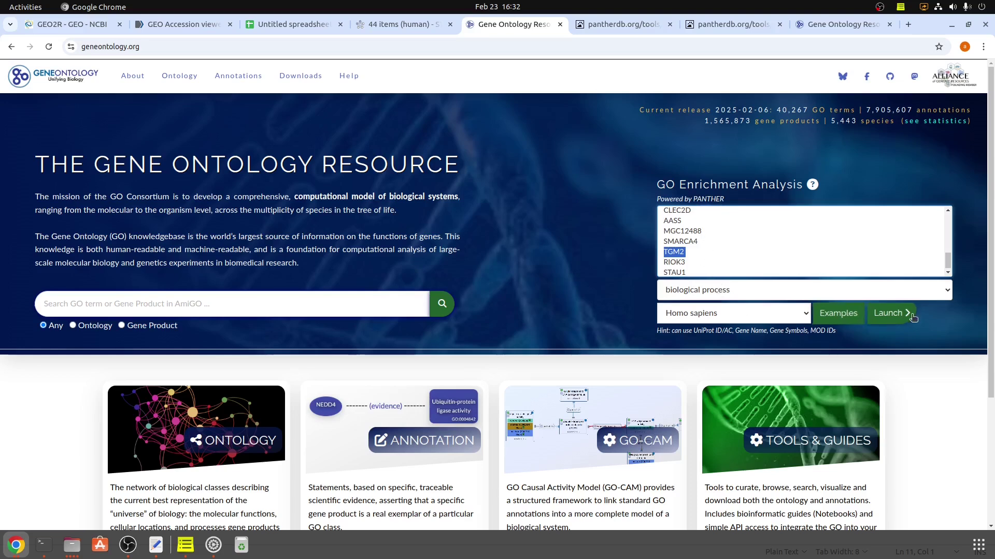
pyautogui.click(599, 27)
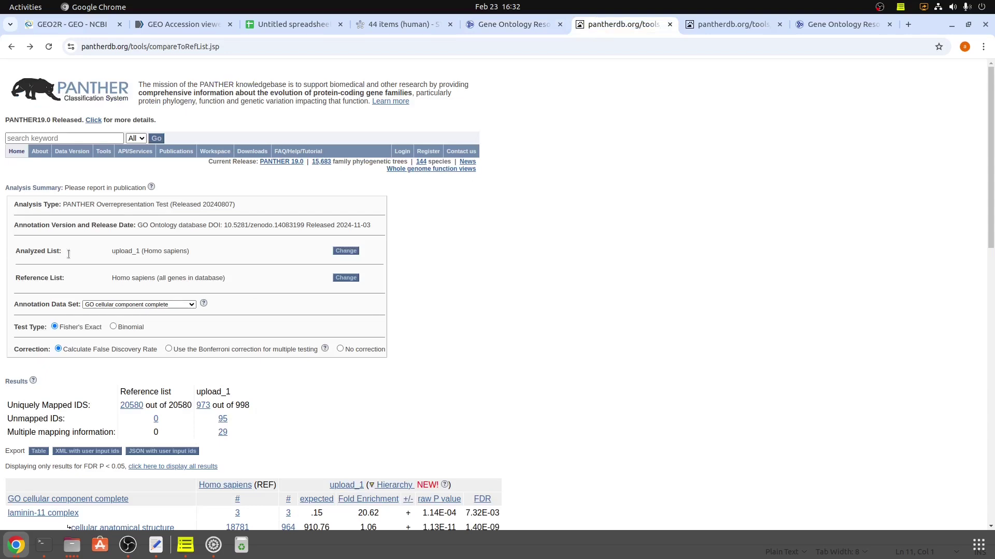
pyautogui.scroll(-10, 216, 318)
pyautogui.scroll(7, 142, 318)
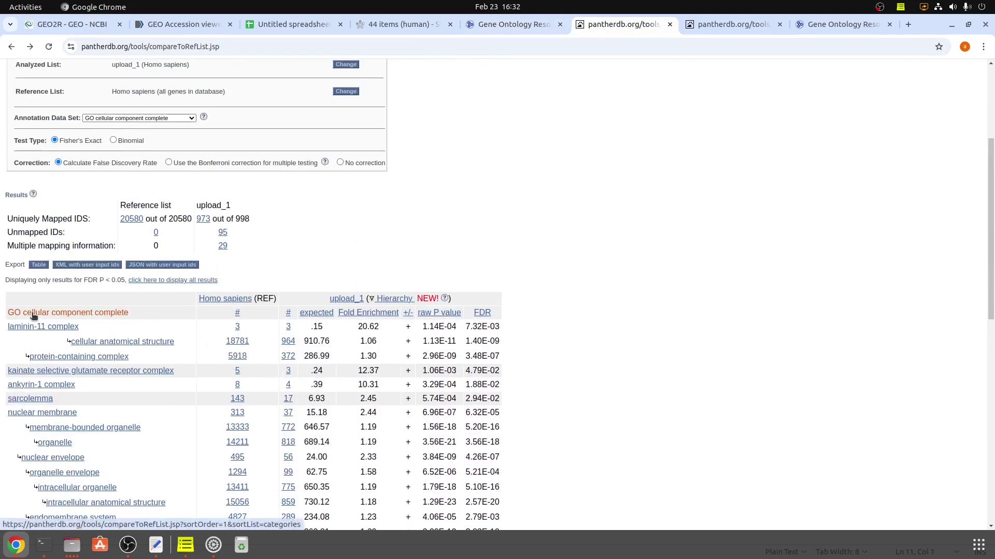
pyautogui.scroll(3, 292, 291)
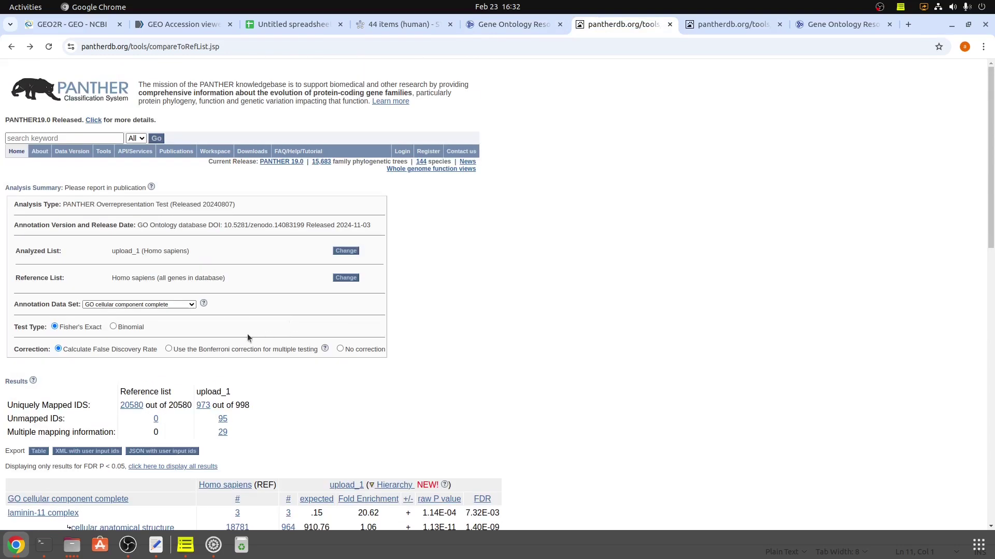
pyautogui.click(180, 305)
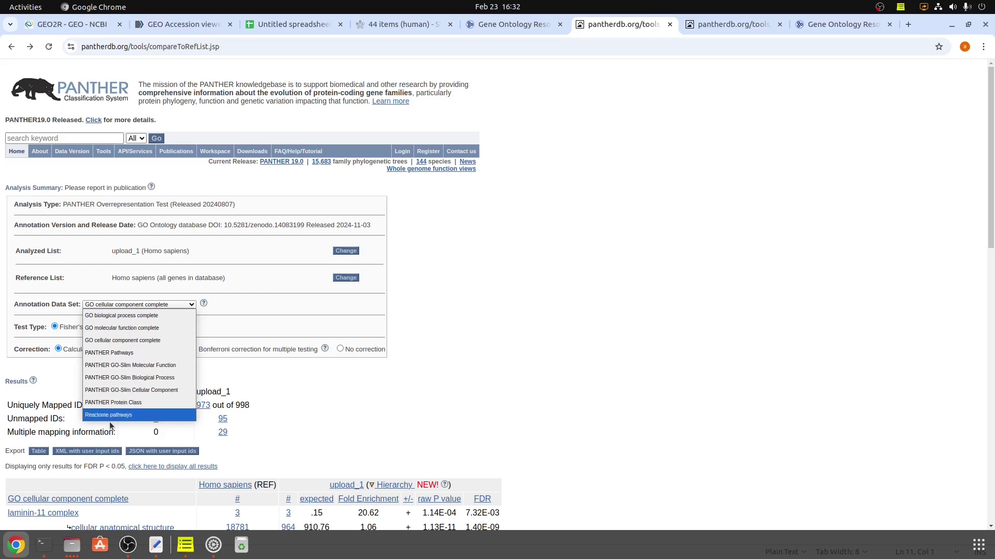
pyautogui.click(835, 23)
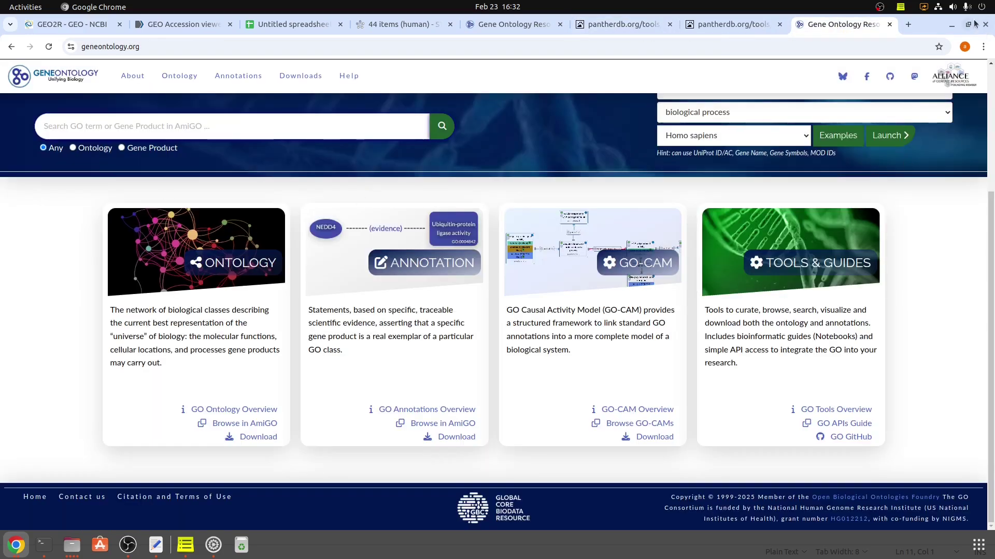
# Search Google for "parkinson's disease" in a new browser tab
pyautogui.click(908, 24)
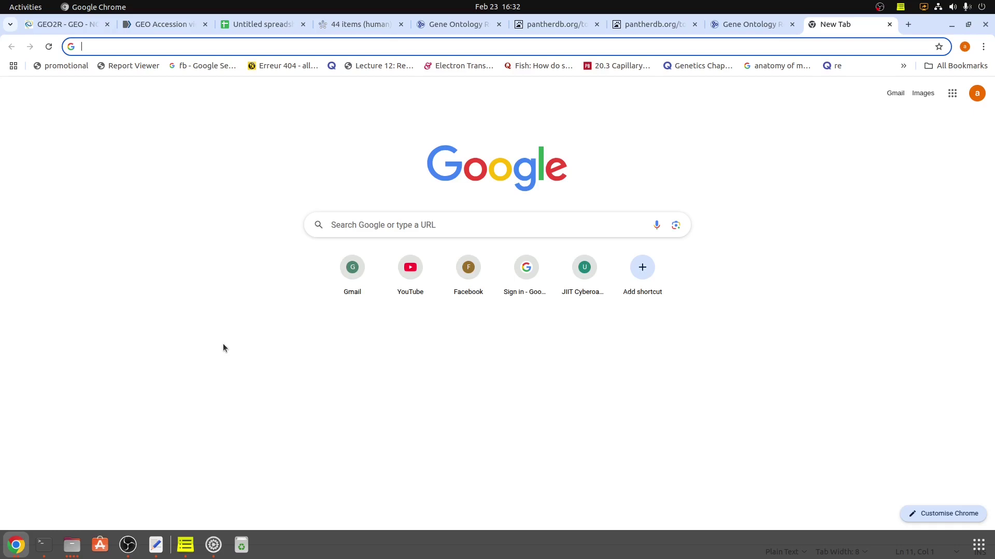
pyautogui.write('parki')
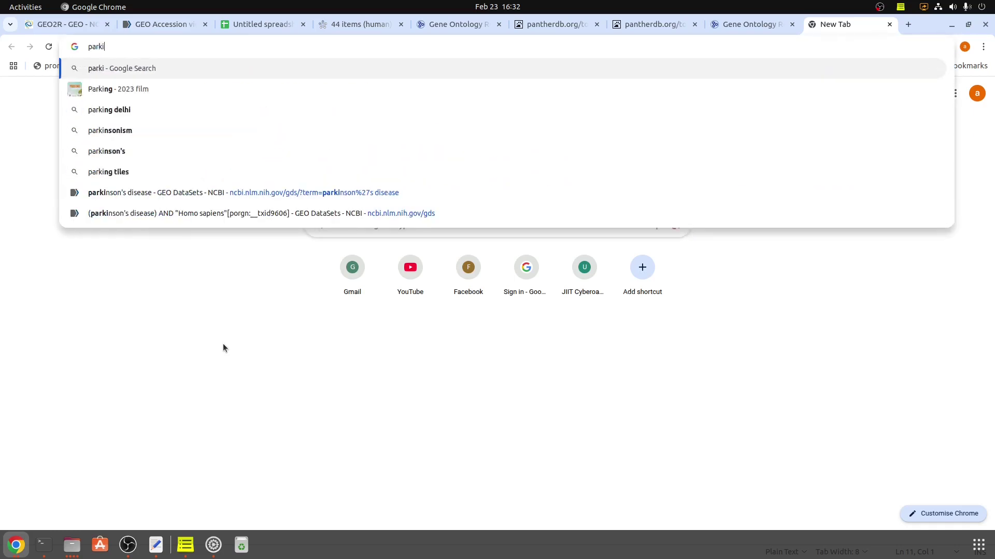
pyautogui.write('nsons')
pyautogui.press('BackSpace')
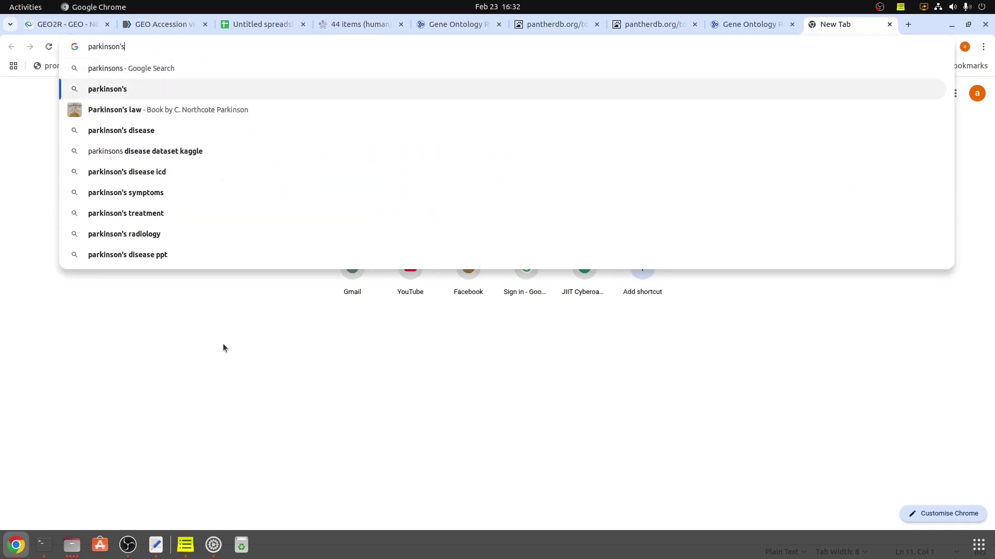
pyautogui.write("'s")
pyautogui.press('Down')
pyautogui.press('Return')
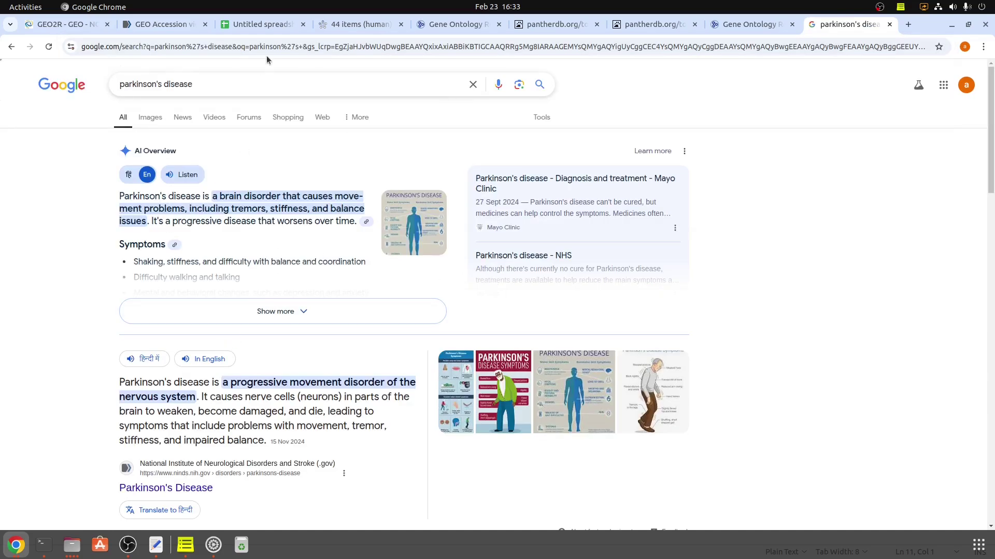
pyautogui.click(258, 25)
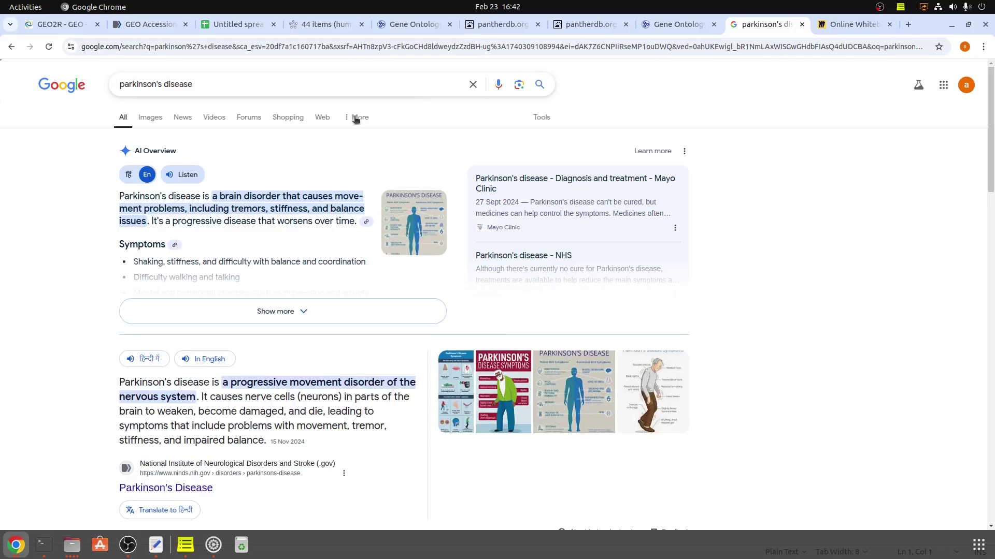
# On the Miro whiteboard, add an empty text box below the Parkinson's disease heading with font size 36
pyautogui.click(844, 29)
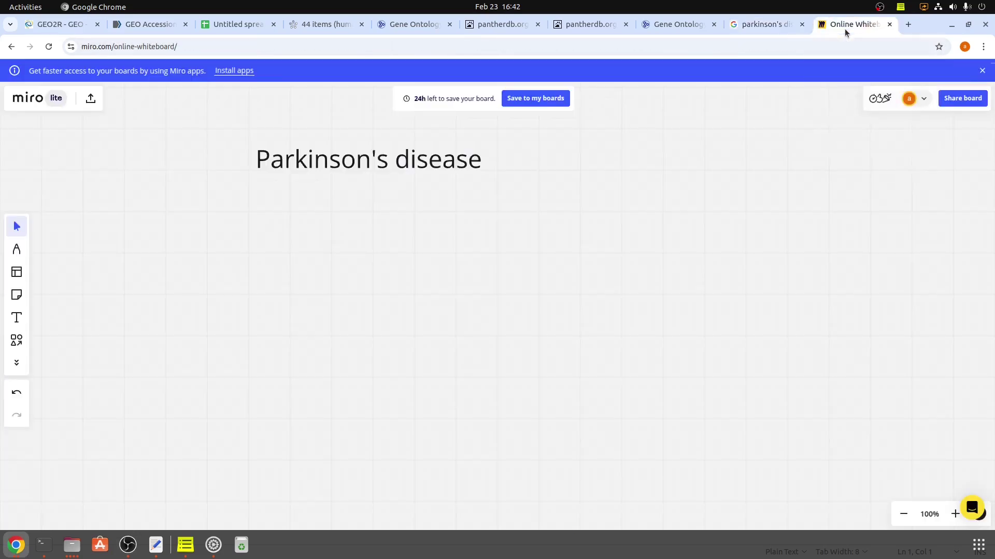
pyautogui.click(17, 316)
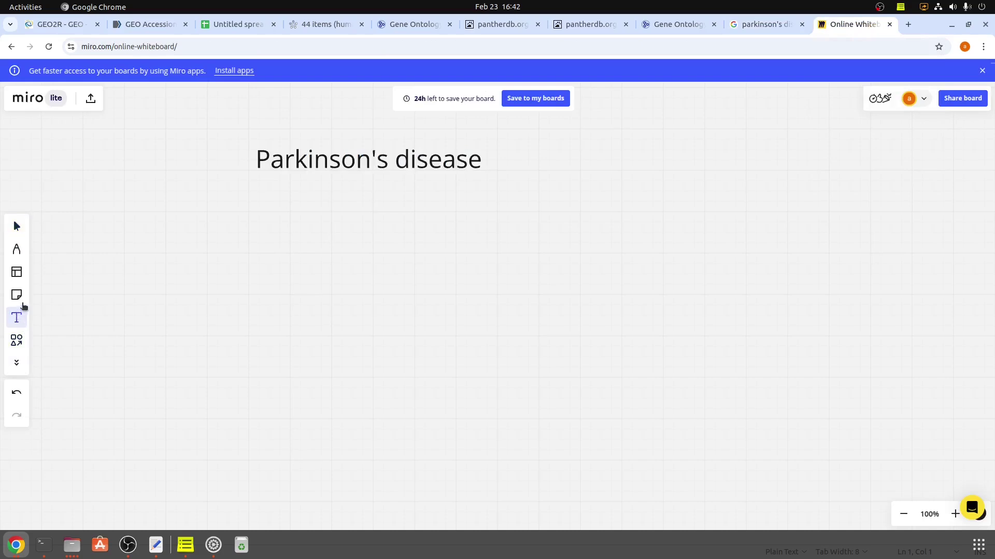
pyautogui.moveTo(138, 244); pyautogui.dragTo(243, 365)
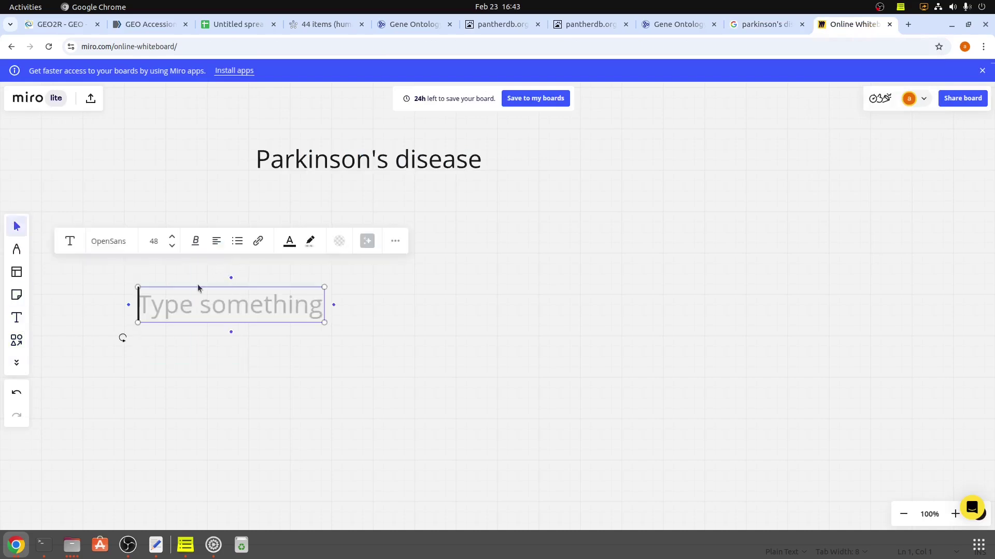
pyautogui.click(172, 245)
pyautogui.click(172, 245)
pyautogui.click(172, 246)
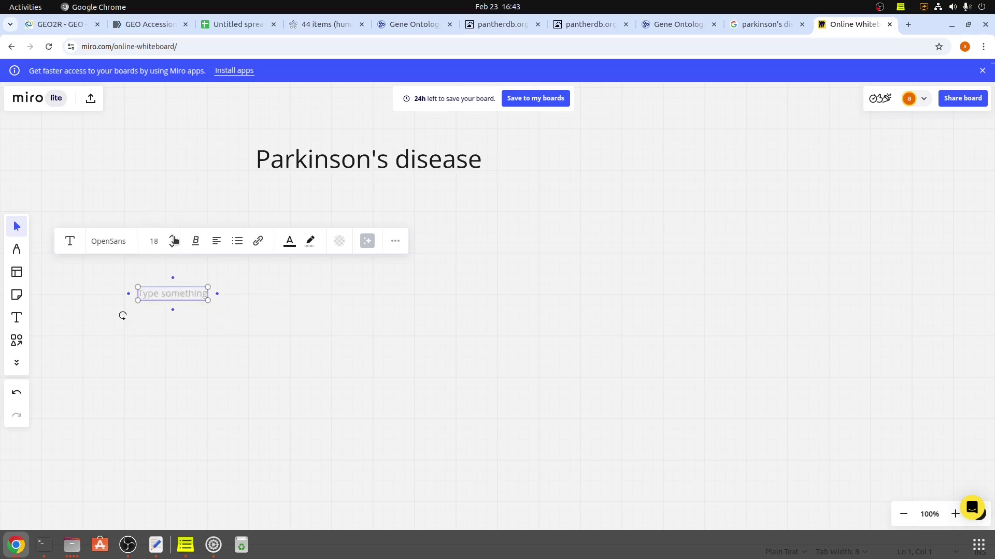
pyautogui.click(172, 237)
pyautogui.click(172, 237)
pyautogui.click(173, 307)
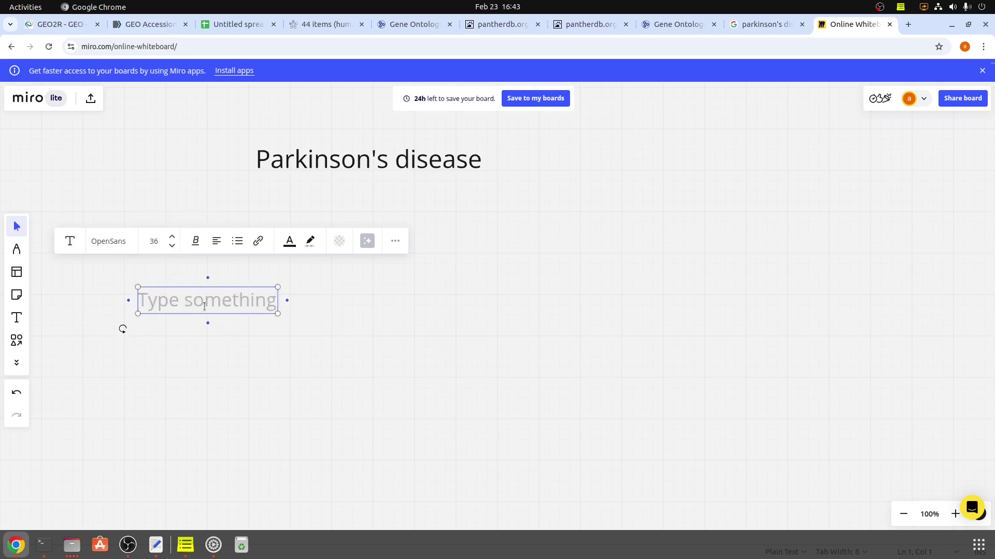
# Enter the numbered item "1. looking for research papers for gene list" in the new text box
pyautogui.write('1. look')
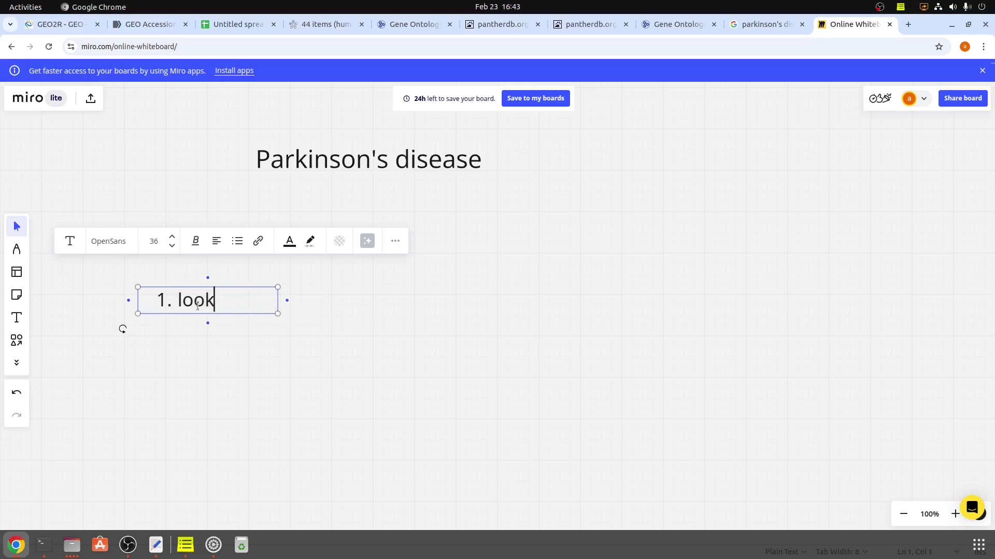
pyautogui.write('imng f')
pyautogui.press('BackSpace')
pyautogui.press('BackSpace')
pyautogui.press('BackSpace')
pyautogui.press('BackSpace')
pyautogui.press('BackSpace')
pyautogui.write('ng for researc')
pyautogui.press('BackSpace')
pyautogui.write('rch ')
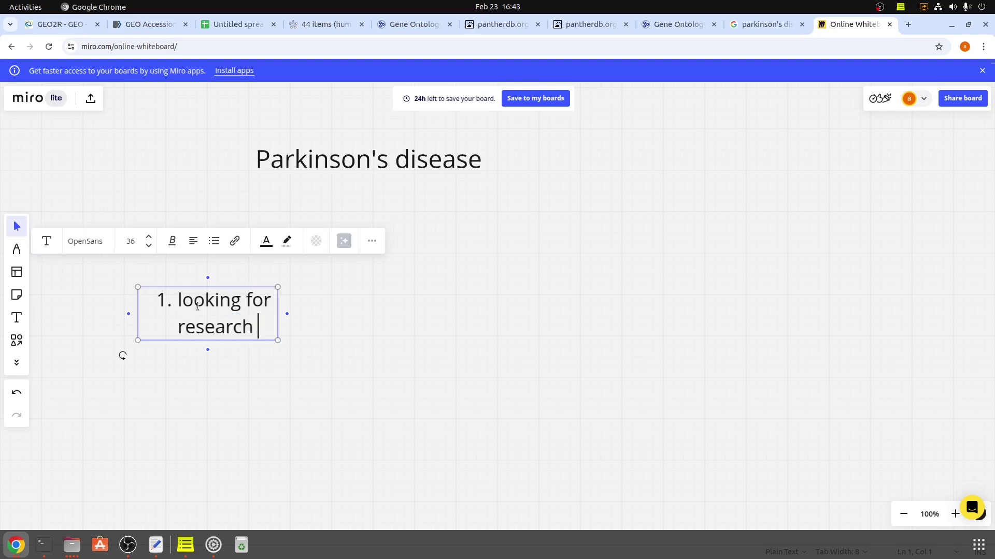
pyautogui.write('pap')
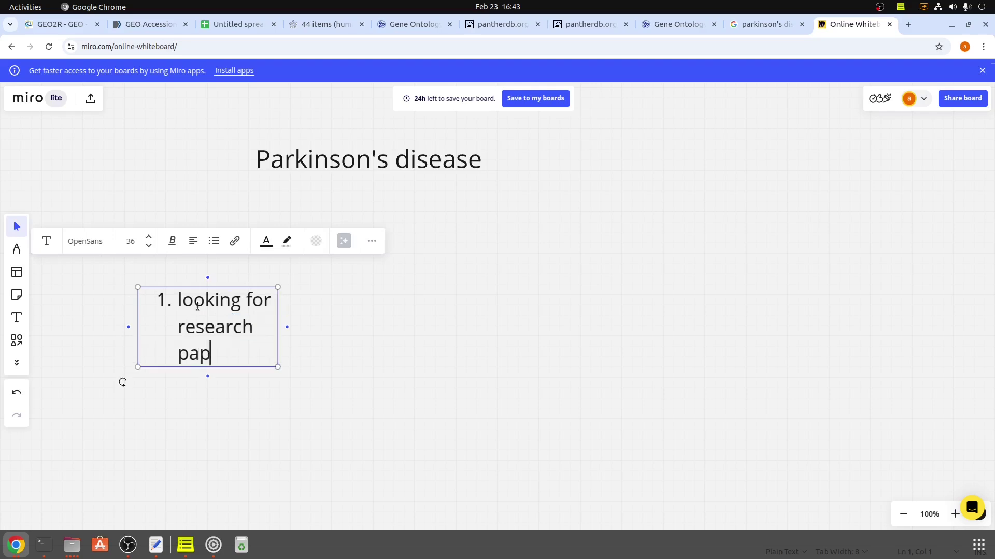
pyautogui.write('ers for gene list')
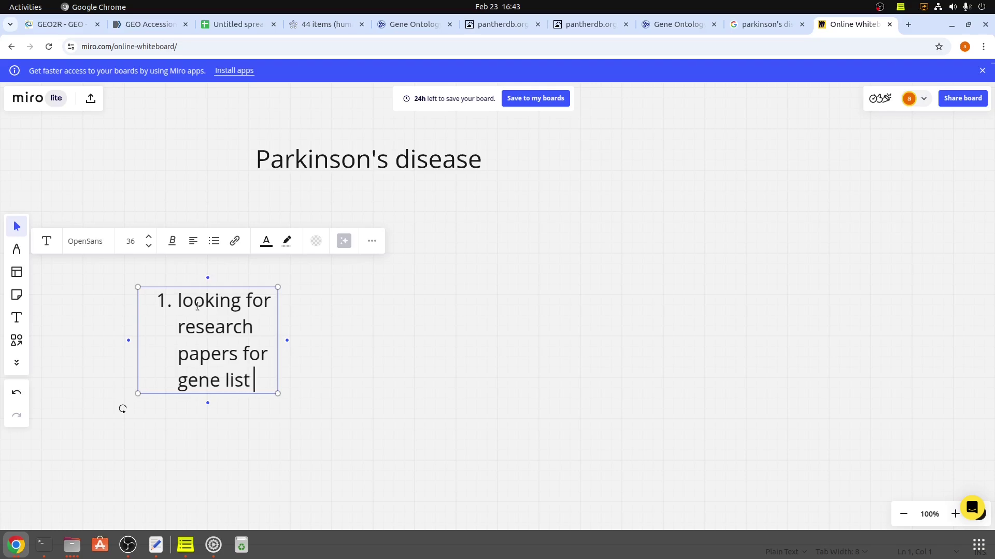
# Widen the numbered item's text box so that its text fits on one line, and deselect it
pyautogui.moveTo(279, 395); pyautogui.dragTo(501, 342)
pyautogui.hotkey('ctrl', 'z')
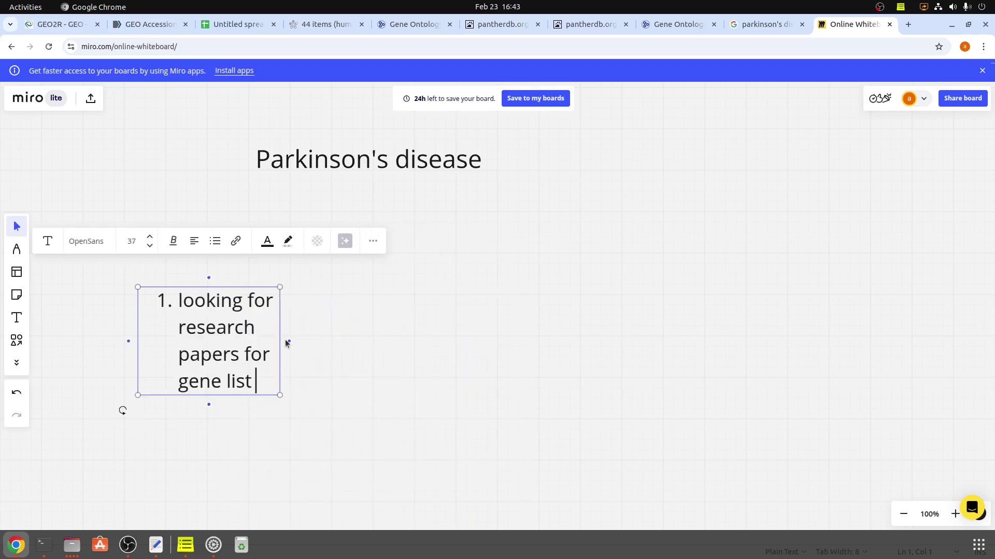
pyautogui.moveTo(285, 341); pyautogui.dragTo(613, 299)
pyautogui.click(254, 369)
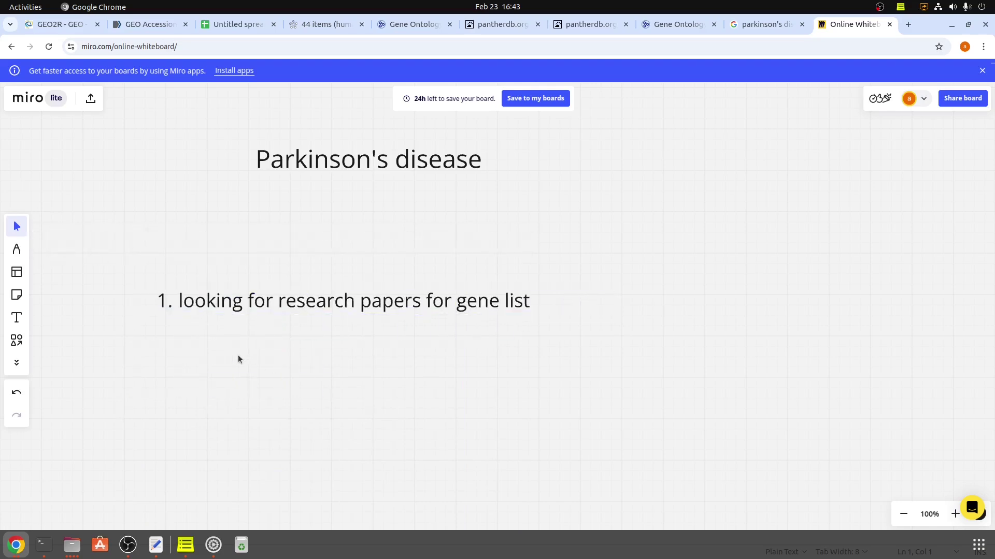
# In the existing Google results tab, extend the query and search for "parkinson's disease gene list research paper"
pyautogui.click(765, 24)
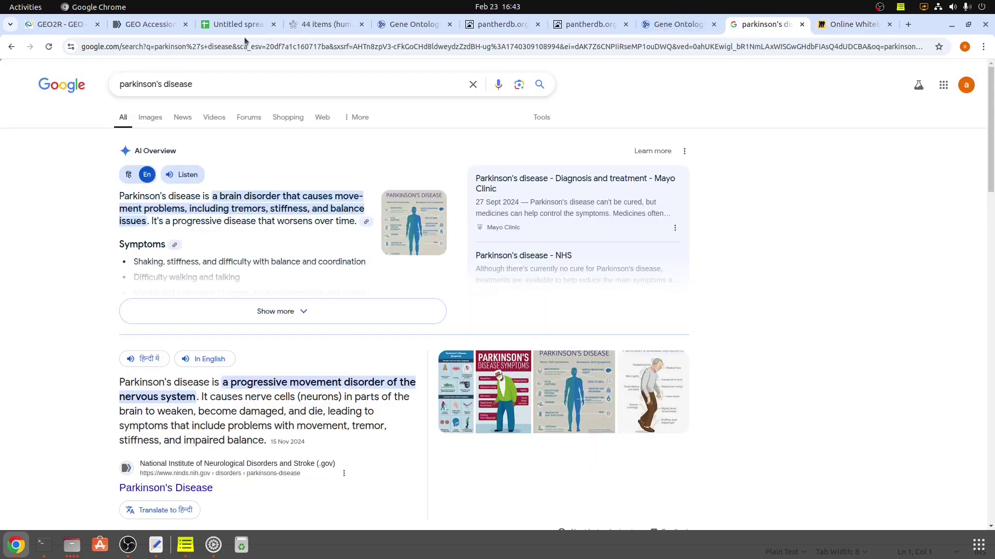
pyautogui.click(215, 85)
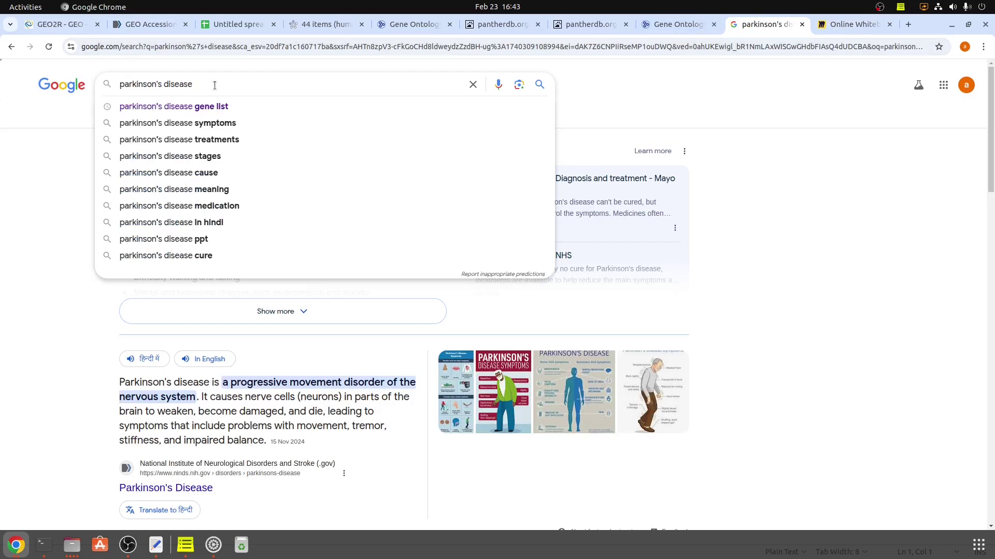
pyautogui.write('e')
pyautogui.press('BackSpace')
pyautogui.write('gene list resear')
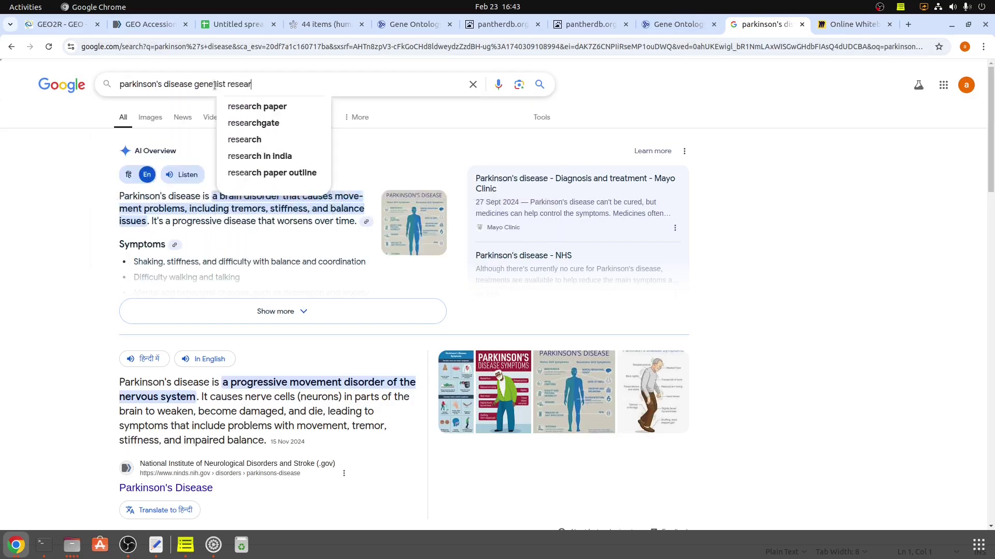
pyautogui.press('Down')
pyautogui.press('Return')
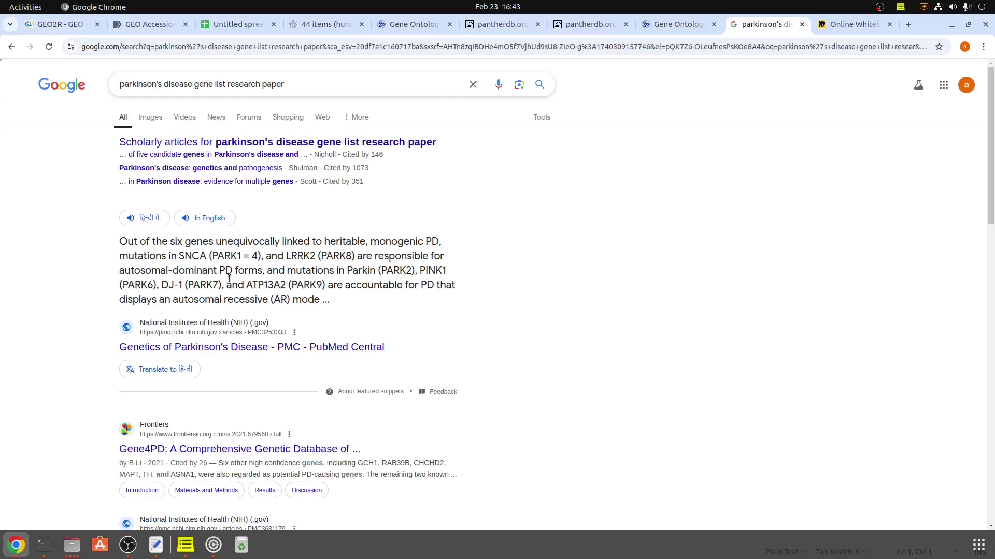
# Open the PubMed Central result "Genetics of Parkinson's Disease" in a new tab and bring it into view
pyautogui.rightClick(275, 347)
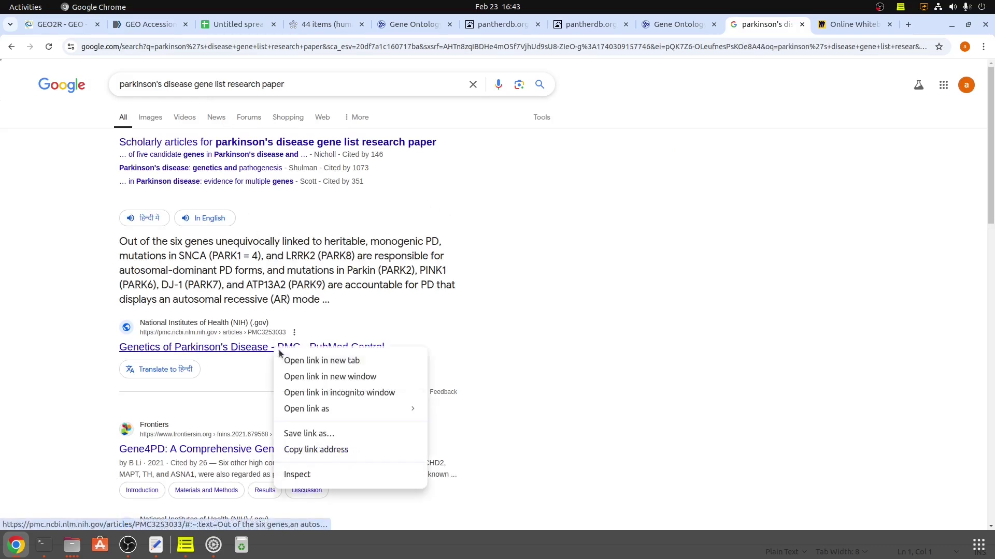
pyautogui.click(366, 363)
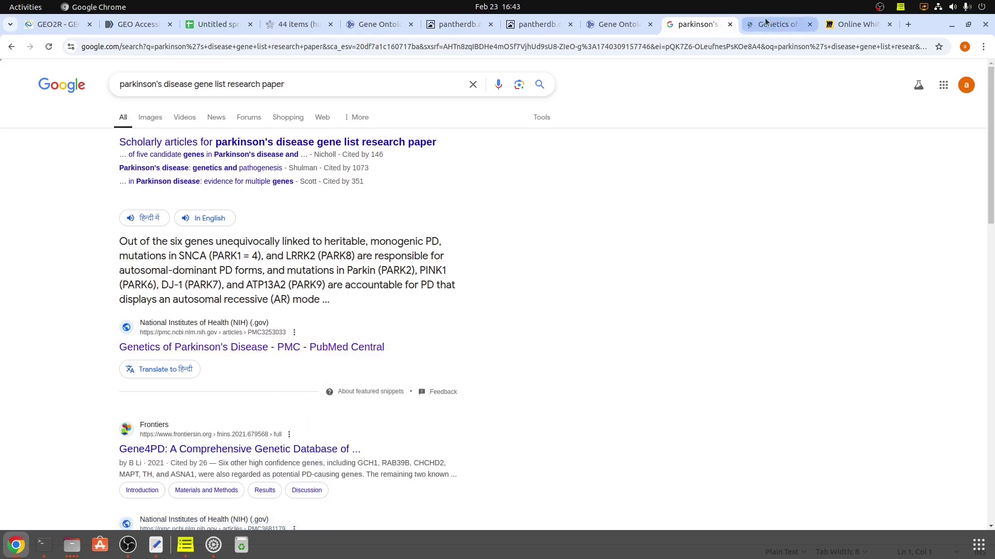
pyautogui.click(767, 23)
# Examine Table 1 of PARK-designated PD-related loci, its gene symbols and status remarks, and the sections and pedigree figures after it
pyautogui.scroll(20, 341, 264)
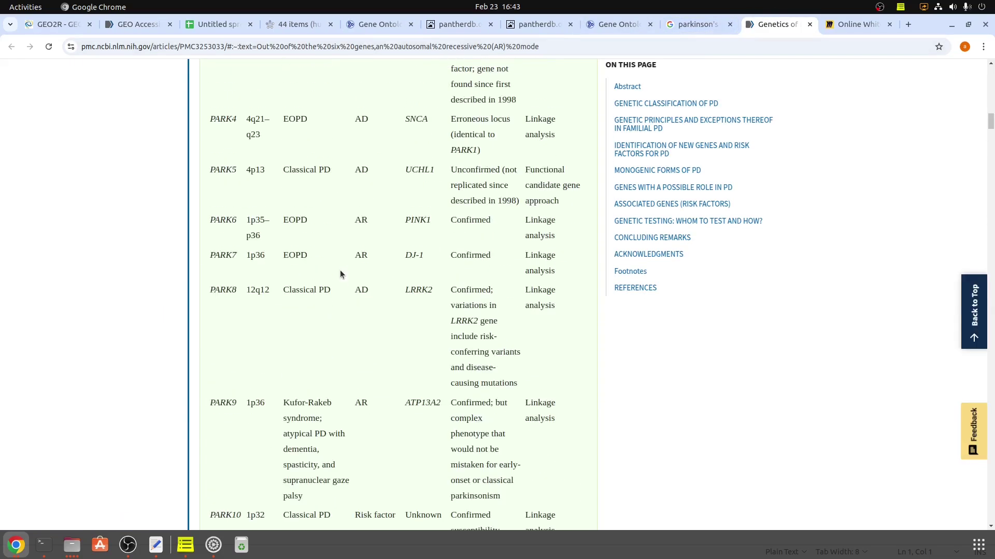
pyautogui.scroll(10, 340, 270)
pyautogui.scroll(-20, 340, 272)
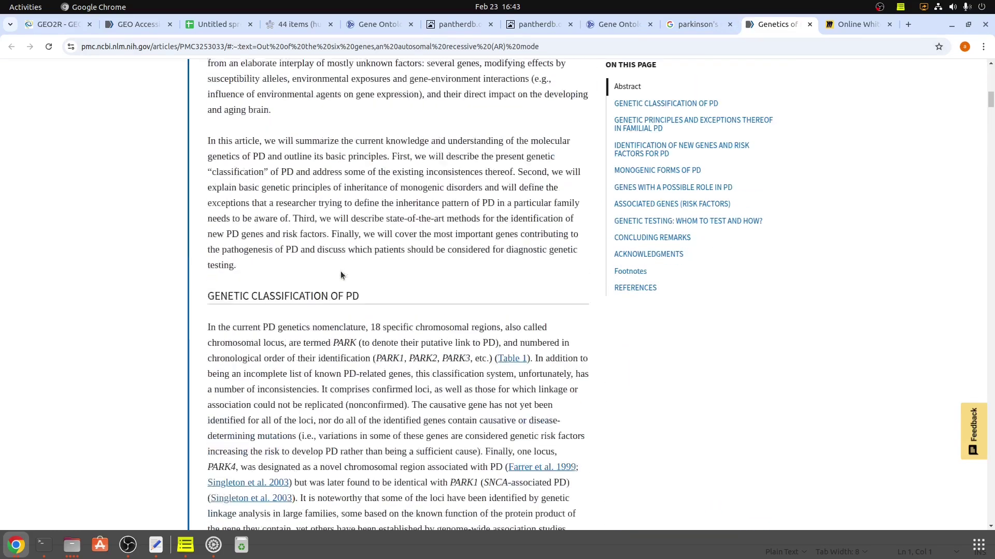
pyautogui.scroll(-6, 341, 273)
pyautogui.doubleClick(217, 242)
pyautogui.doubleClick(220, 283)
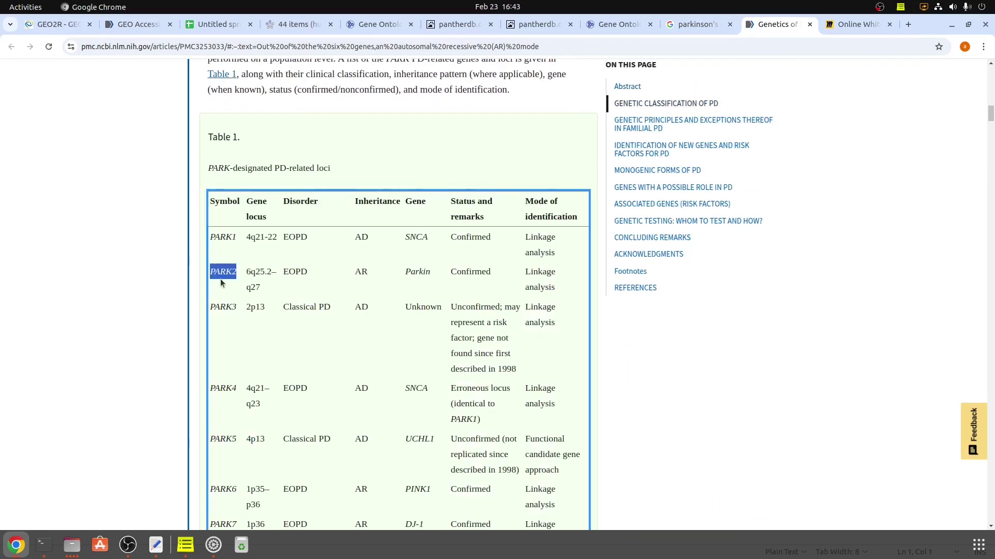
pyautogui.click(492, 277)
pyautogui.tripleClick(536, 248)
pyautogui.scroll(-1, 363, 323)
pyautogui.scroll(-7, 250, 282)
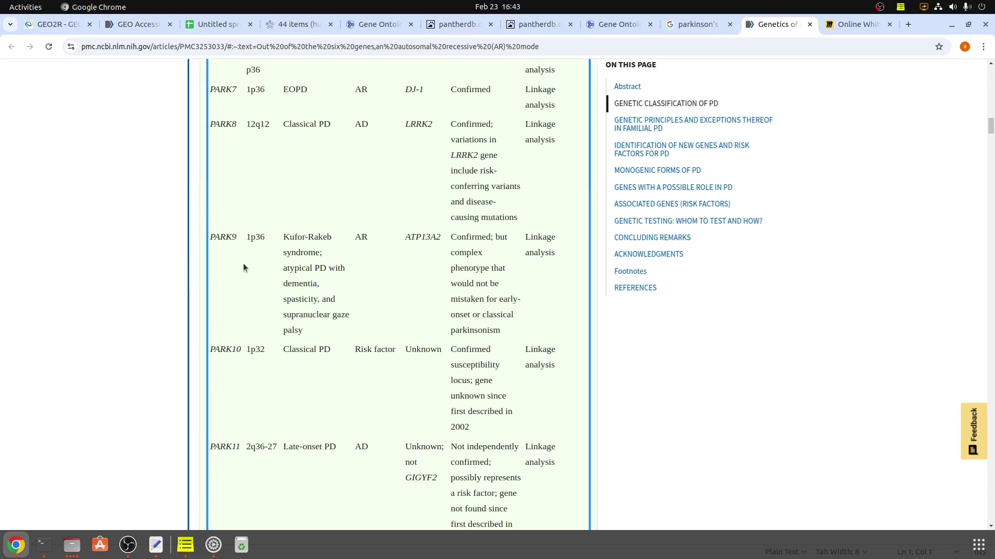
pyautogui.doubleClick(231, 241)
pyautogui.scroll(-15, 216, 370)
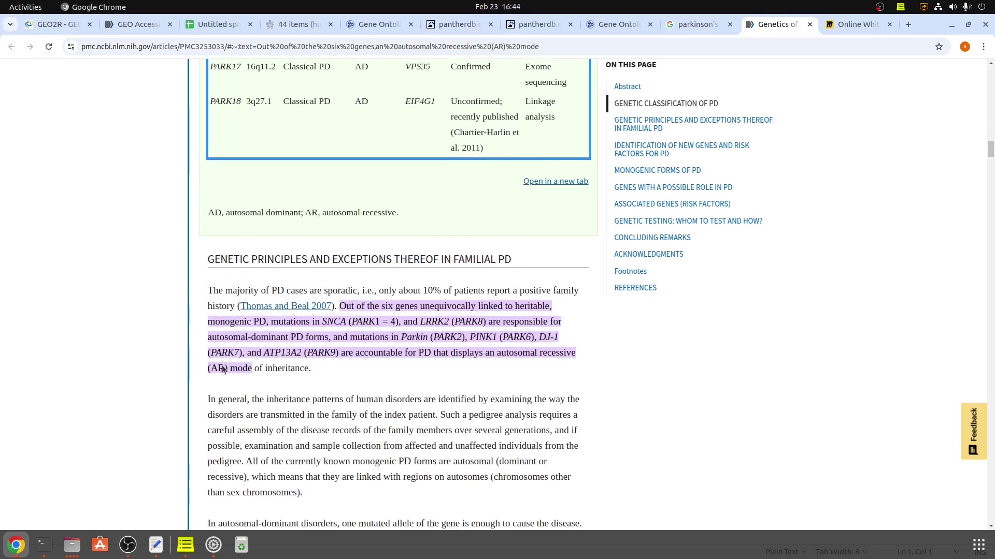
pyautogui.scroll(-20, 341, 327)
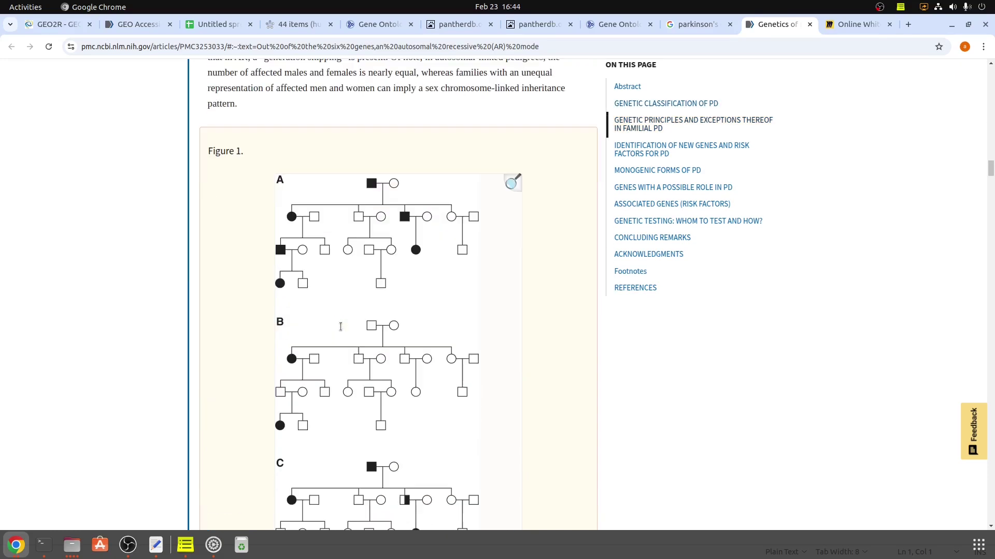
pyautogui.scroll(-14, 340, 326)
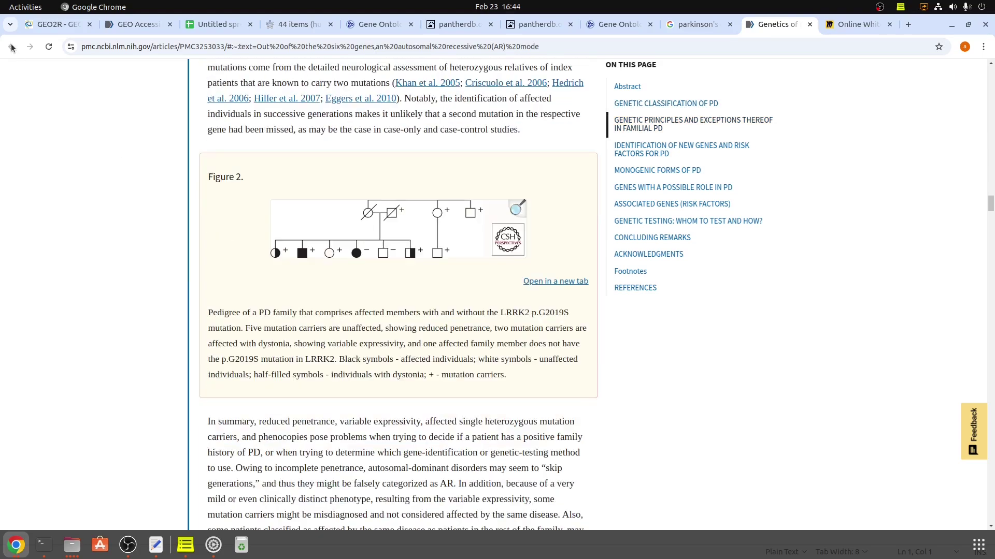
# Return to the gene list search results and open the Frontiers article "Gene4PD: A Comprehensive Genetic Database of ..."
pyautogui.click(690, 25)
pyautogui.scroll(-5, 363, 259)
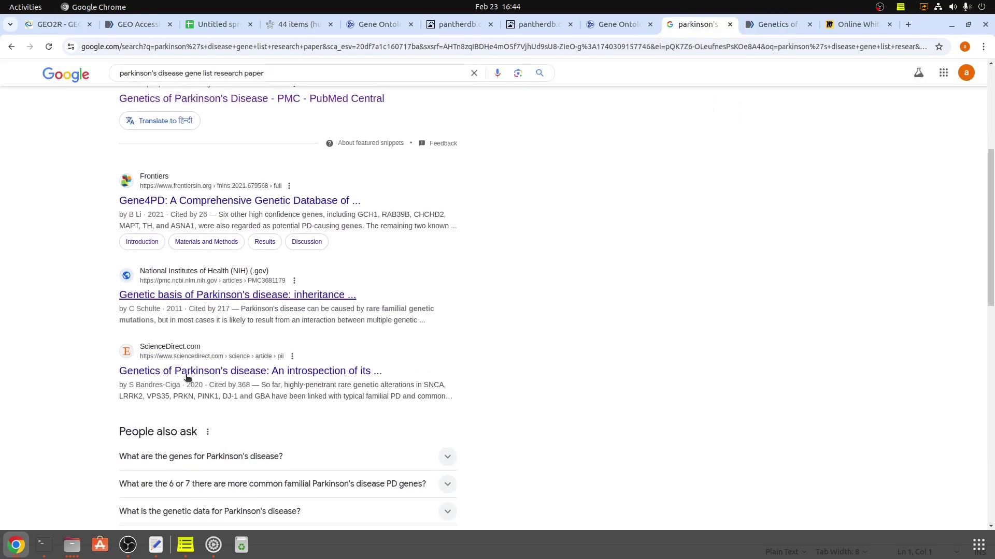
pyautogui.click(337, 201)
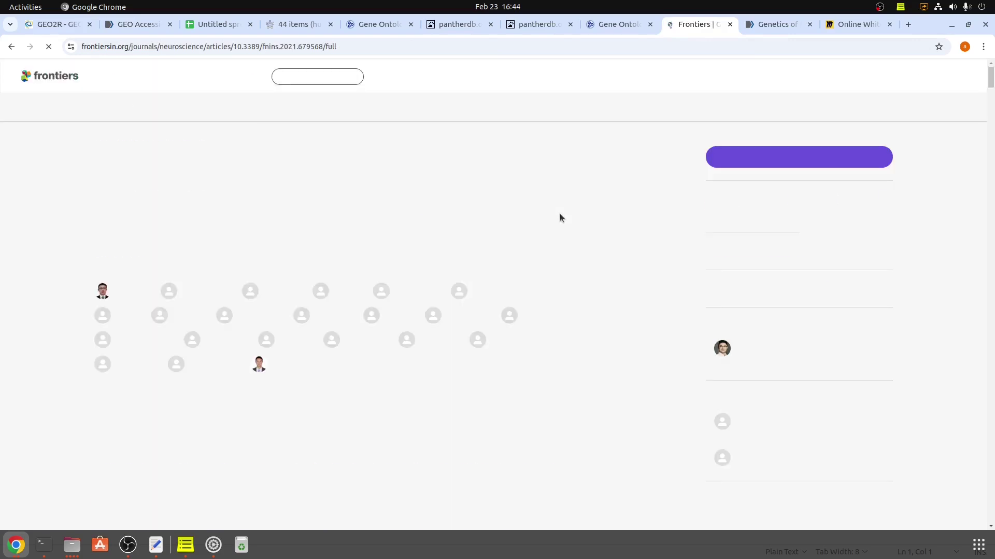
# Examine the Gene.symbol column in the GSE6613.top.table spreadsheet and select its first gene, DLG1, in cell G2
pyautogui.click(207, 30)
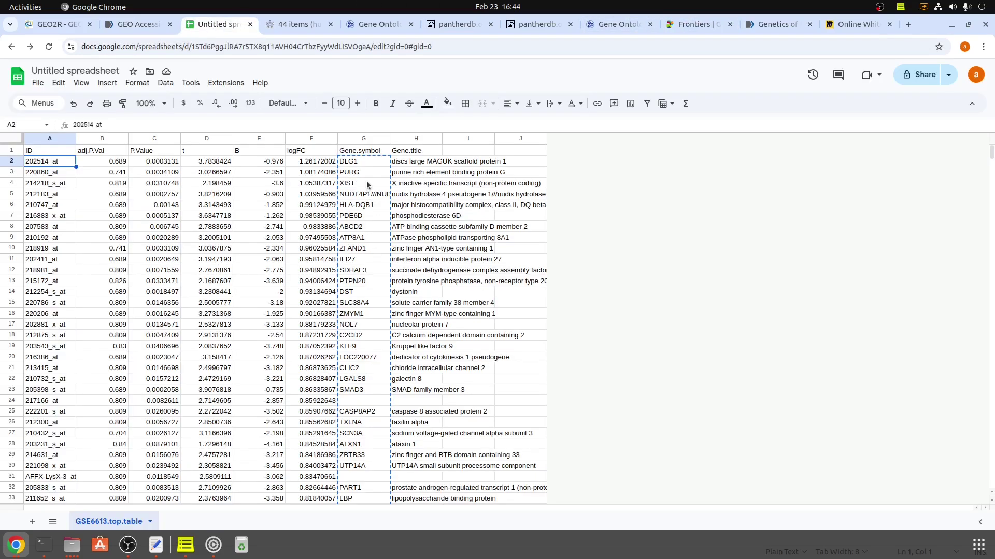
pyautogui.scroll(-20, 359, 179)
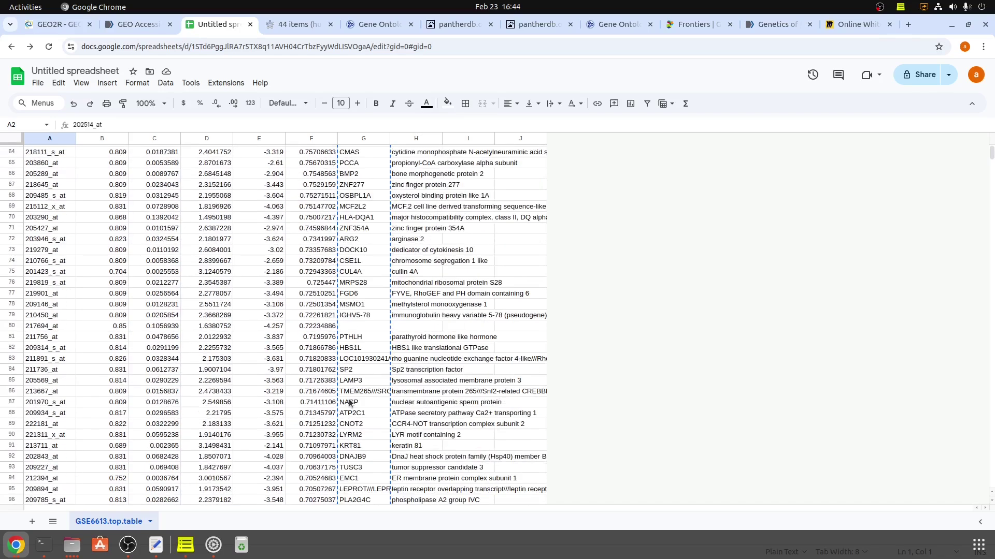
pyautogui.scroll(-20, 351, 401)
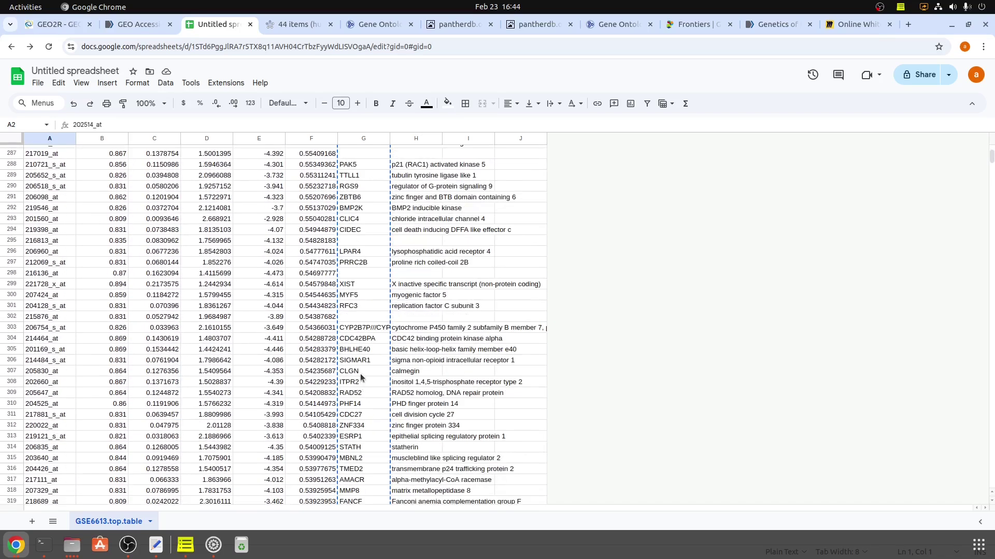
pyautogui.click(358, 350)
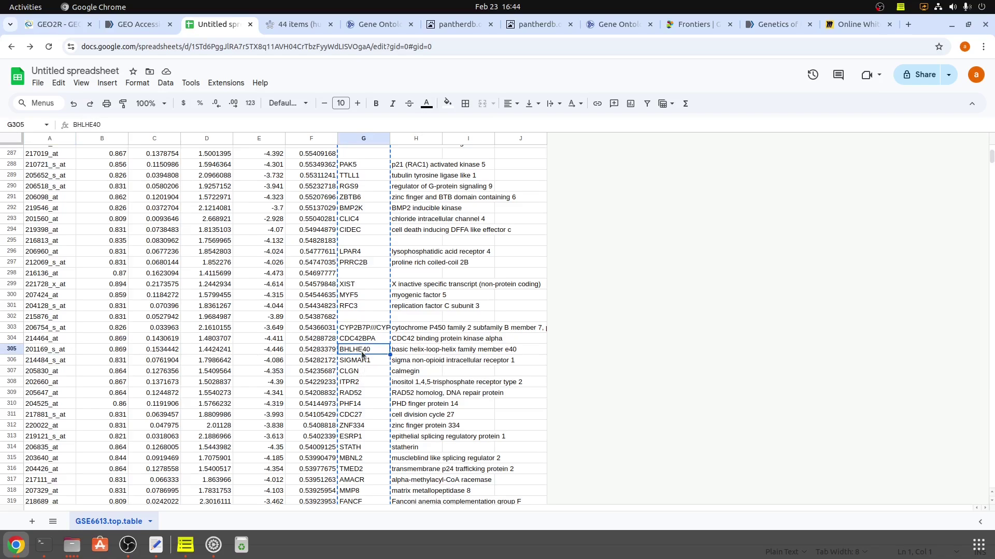
pyautogui.scroll(-20, 362, 371)
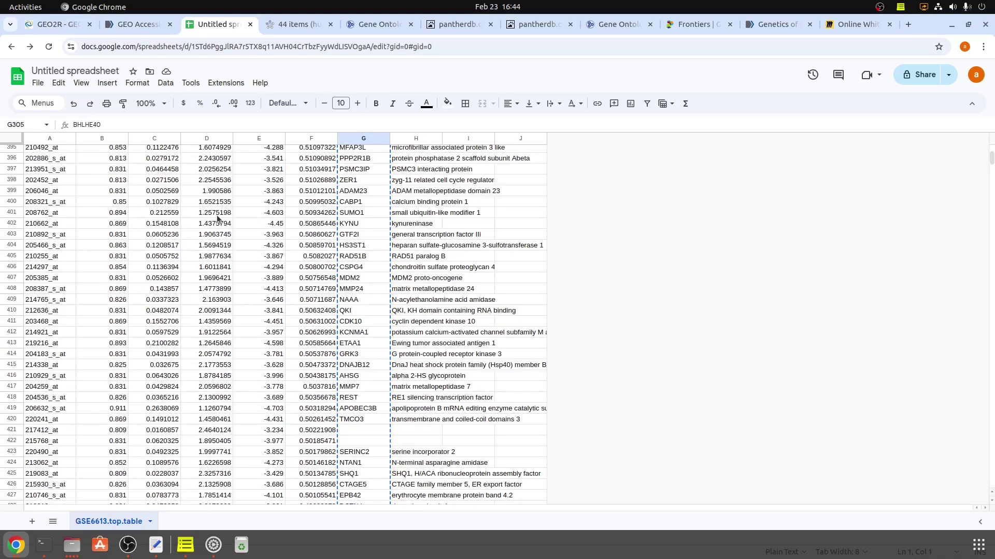
pyautogui.scroll(20, 416, 389)
pyautogui.scroll(20, 420, 466)
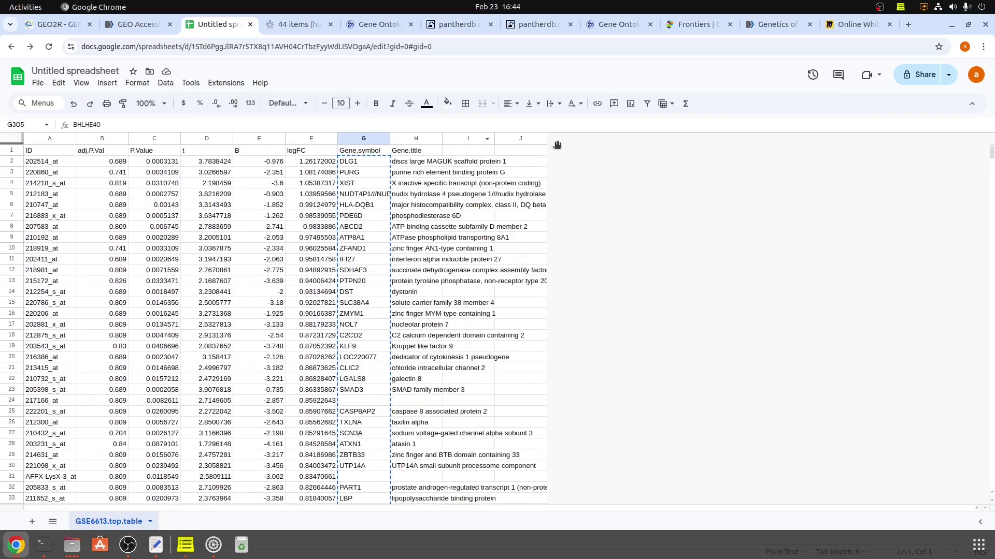
pyautogui.click(360, 164)
pyautogui.click(856, 24)
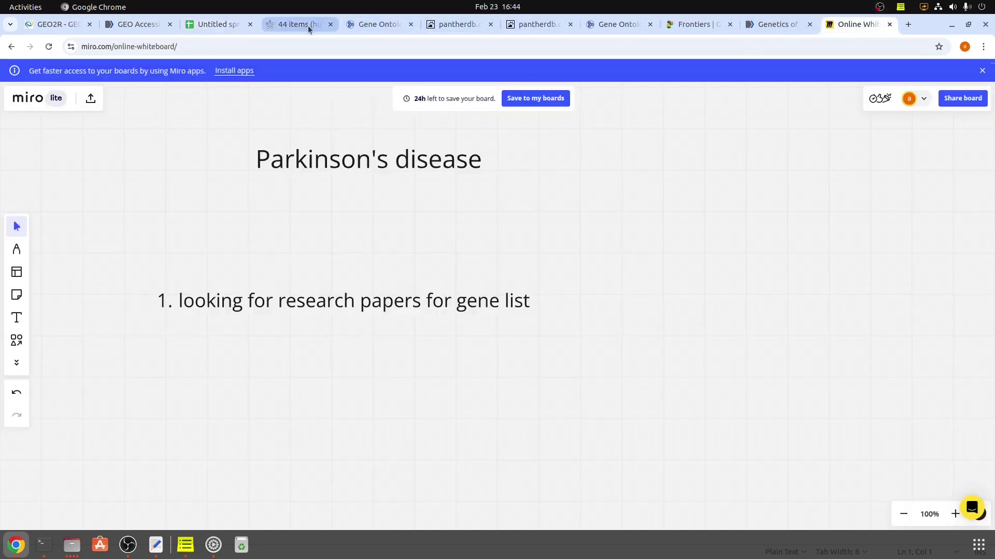
pyautogui.click(230, 25)
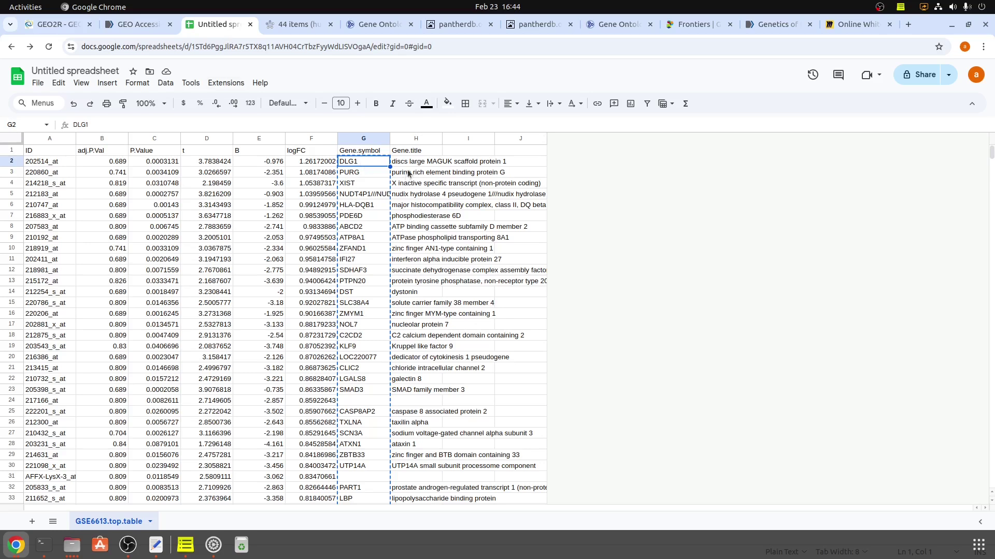
# Search Google in a new tab for "dlg1 supporting research paper related to parkinson's disease"
pyautogui.click(907, 25)
pyautogui.write('DLG1')
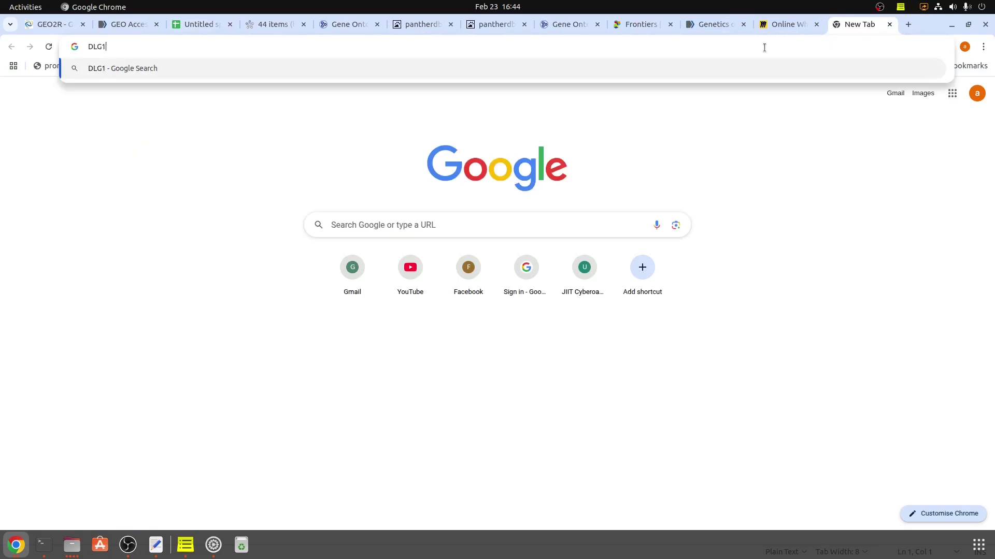
pyautogui.write('supports r')
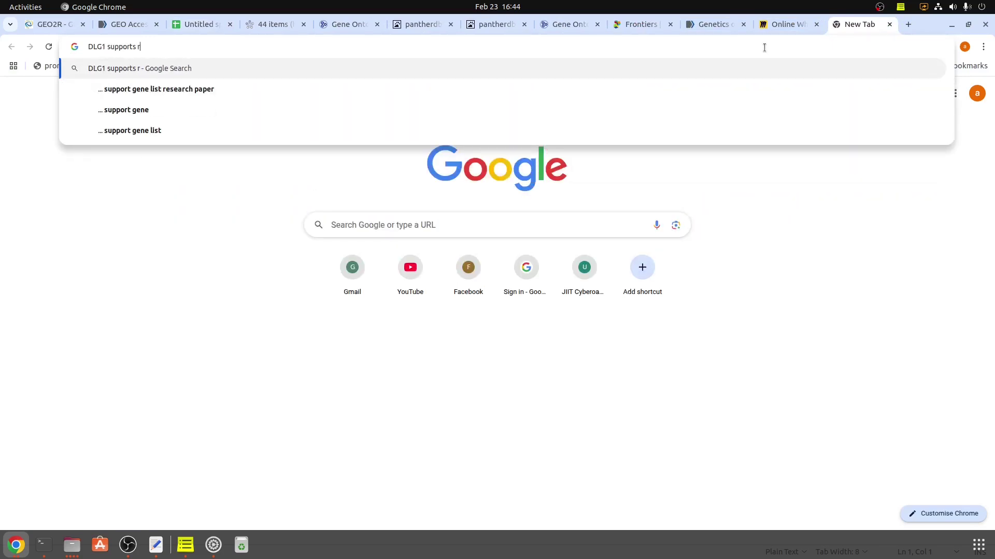
pyautogui.press('BackSpace')
pyautogui.press('BackSpace')
pyautogui.press('BackSpace')
pyautogui.write('in')
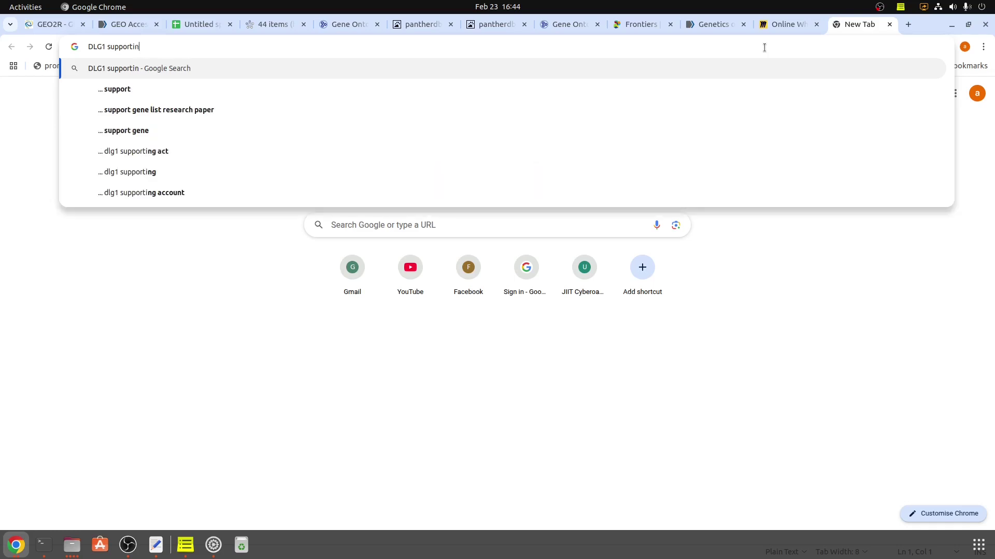
pyautogui.write('g research paper related to pa')
pyautogui.press('Down')
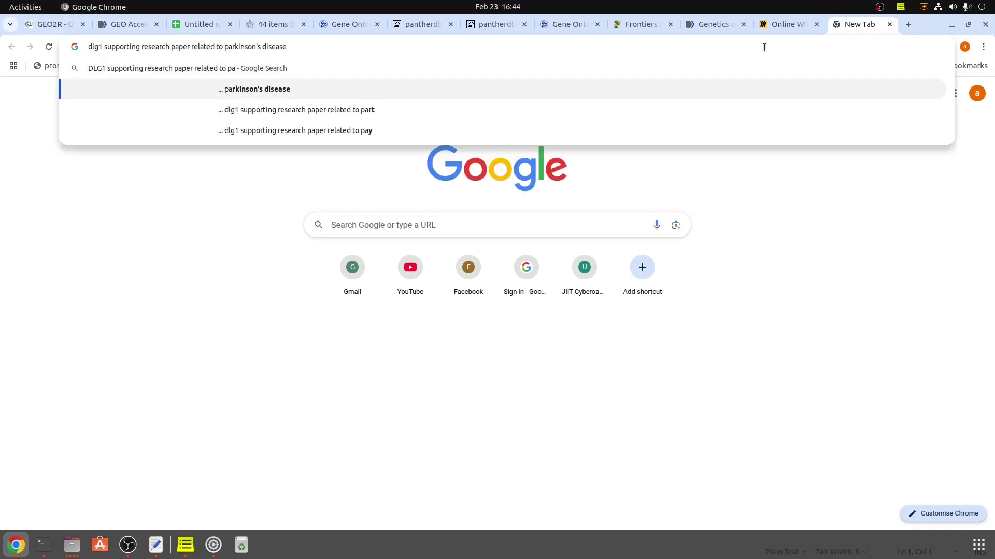
pyautogui.press('Return')
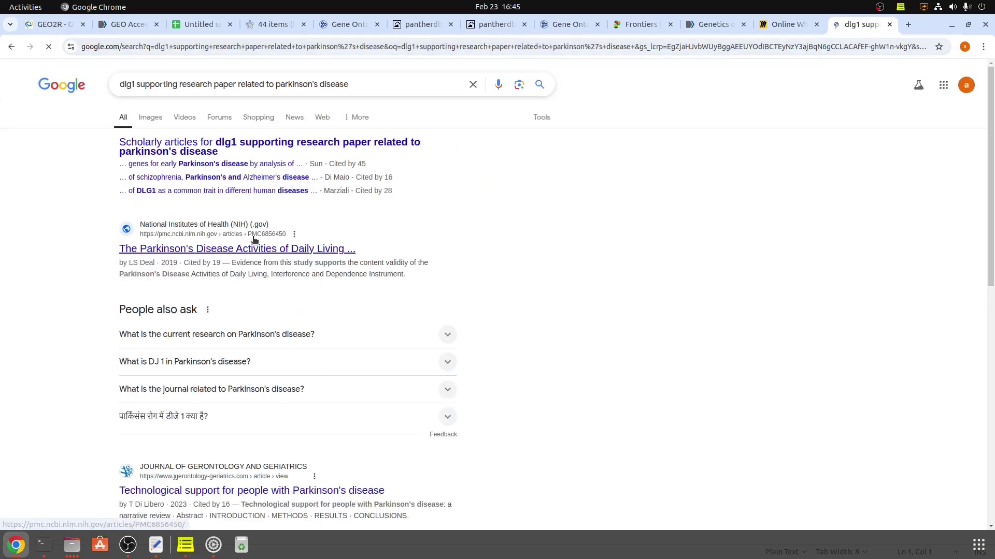
# Open the search result "The Parkinson's Disease Activities of Daily Living ..." and look through the article for "DLG1" using find-in-page
pyautogui.click(258, 249)
pyautogui.scroll(-10, 373, 282)
pyautogui.scroll(-5, 373, 281)
pyautogui.hotkey('ctrl', 'f')
pyautogui.write('DLG1')
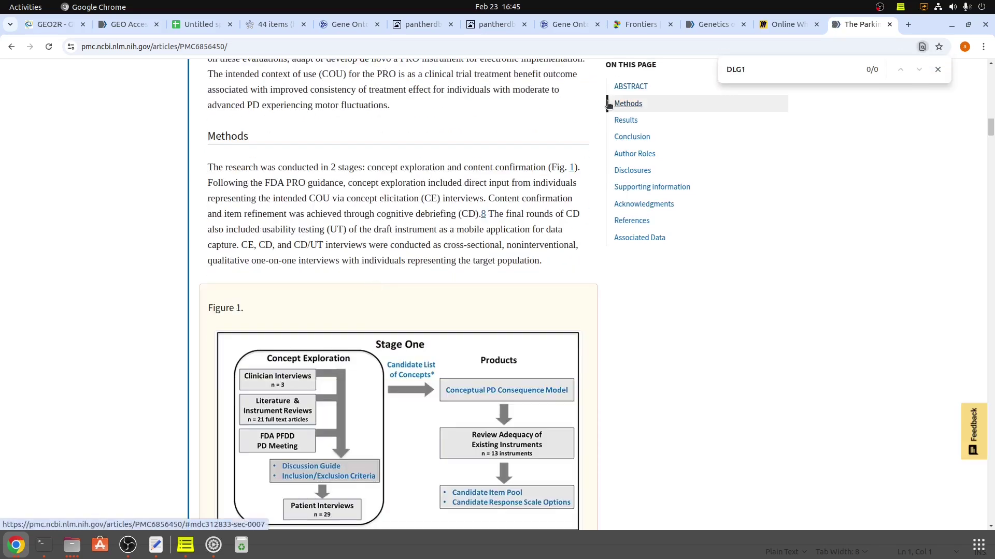
pyautogui.scroll(-18, 225, 333)
pyautogui.scroll(-10, 259, 364)
pyautogui.scroll(6, 291, 309)
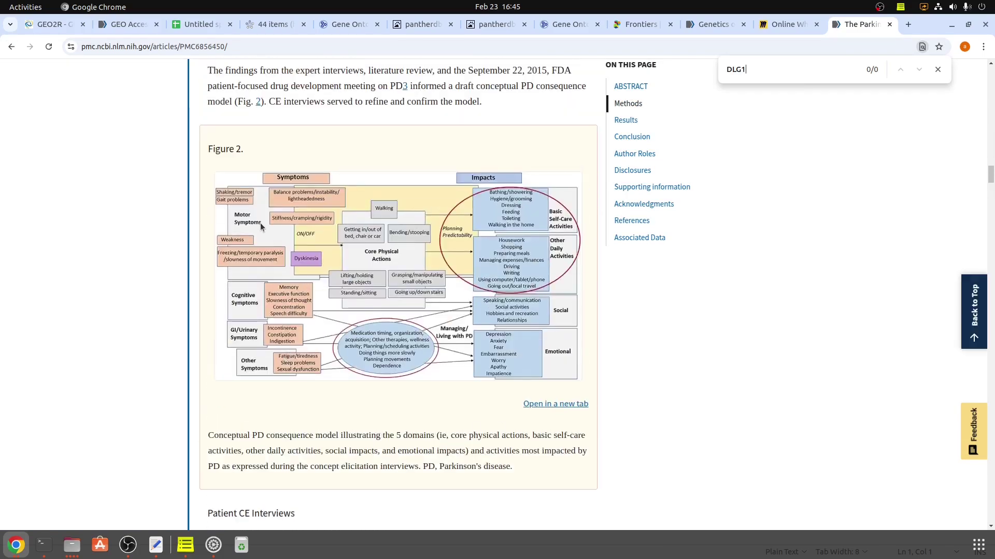
pyautogui.scroll(-20, 260, 223)
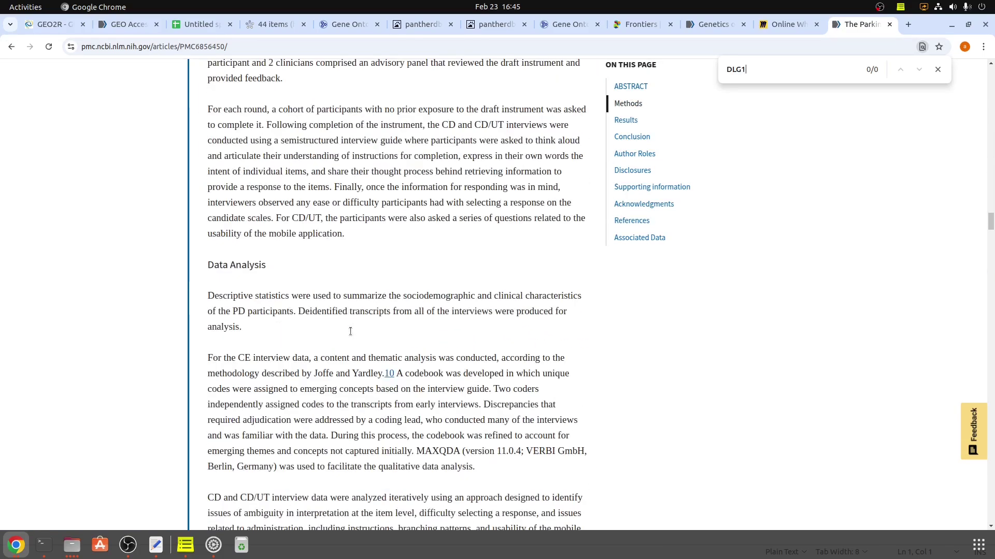
pyautogui.scroll(-10, 350, 330)
pyautogui.scroll(-4, 22, 185)
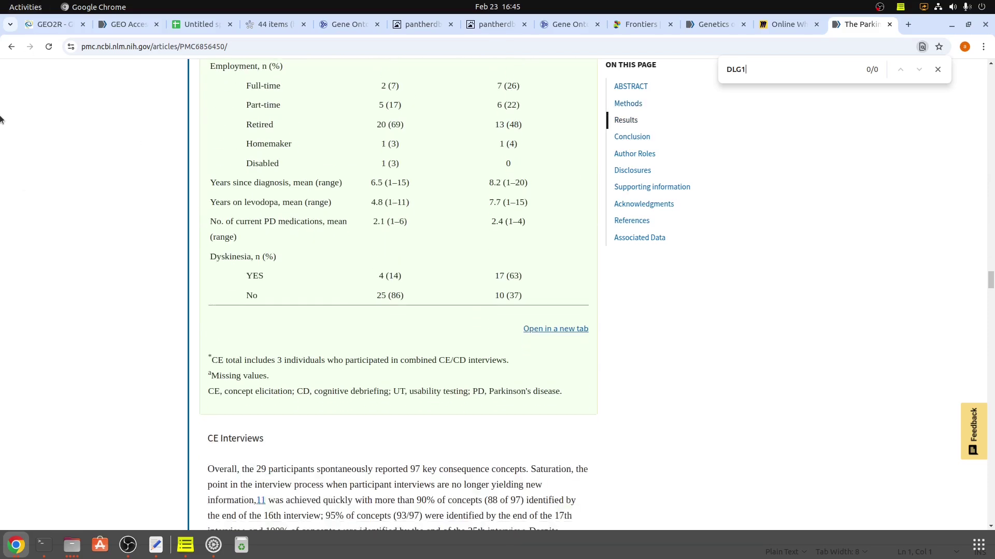
# Open "Technological support for people with Parkinson's disease" from the DLG1 search results, and go back to the Miro whiteboard
pyautogui.click(11, 47)
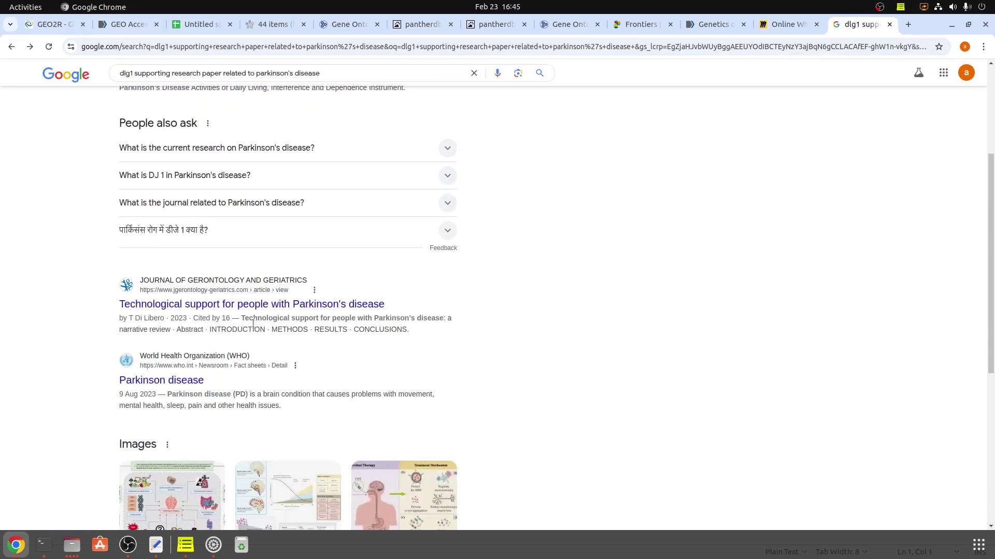
pyautogui.click(274, 308)
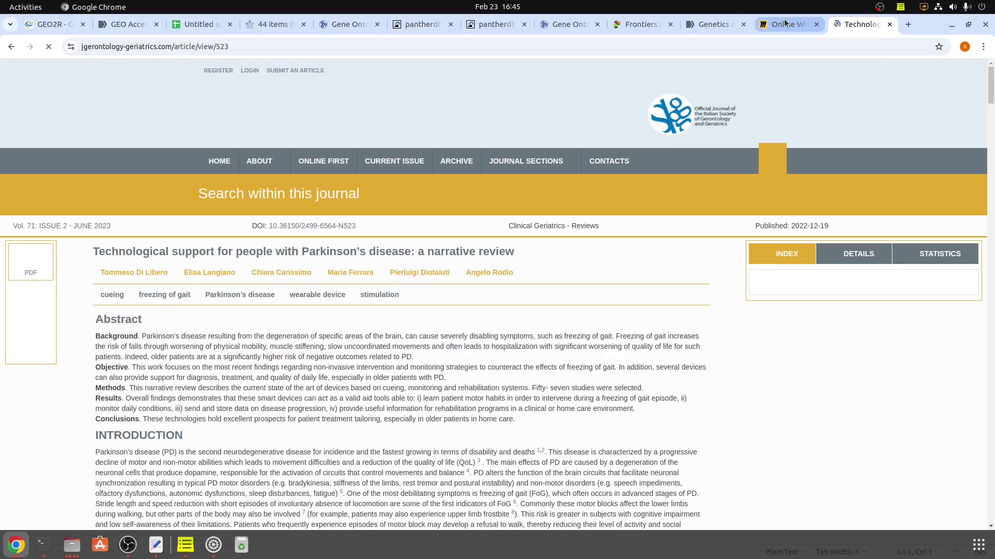
pyautogui.click(784, 23)
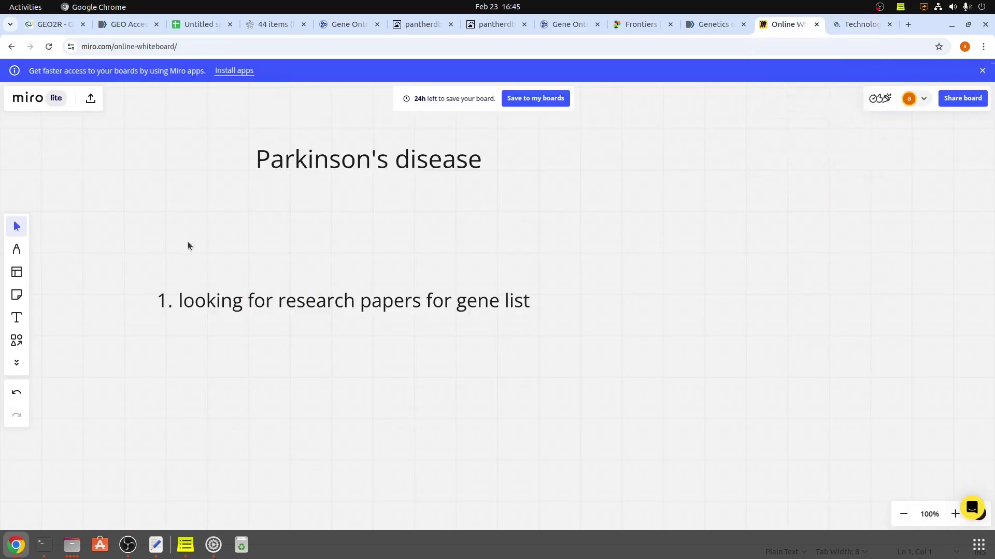
# Add a text line reading "2 different databases" on the whiteboard below the line about research papers for the gene list
pyautogui.click(536, 305)
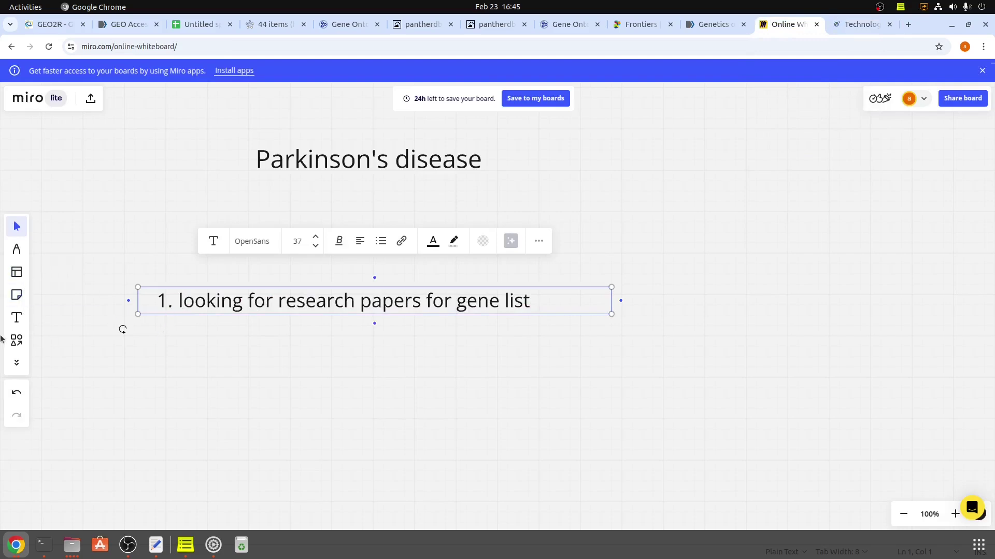
pyautogui.click(17, 318)
pyautogui.moveTo(158, 333); pyautogui.dragTo(568, 404)
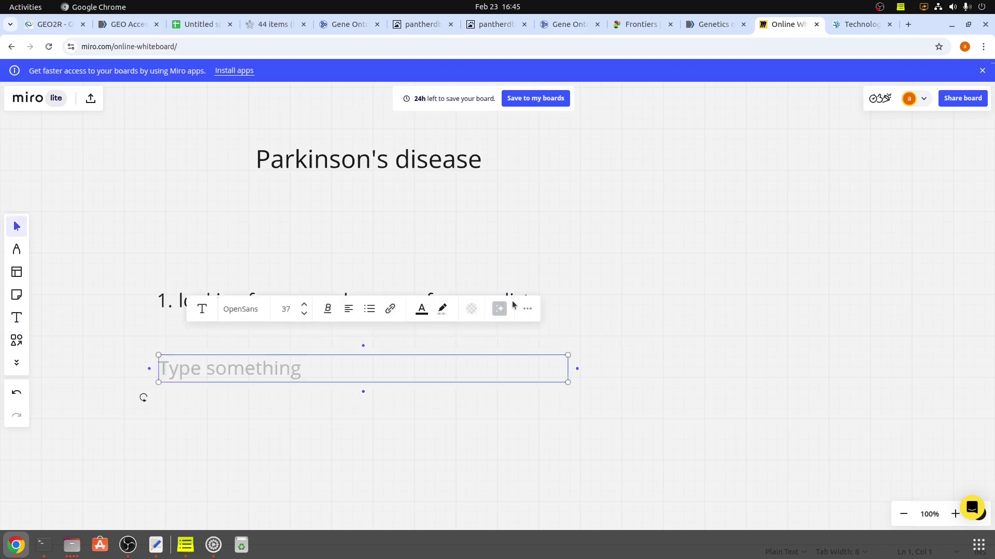
pyautogui.write('2.')
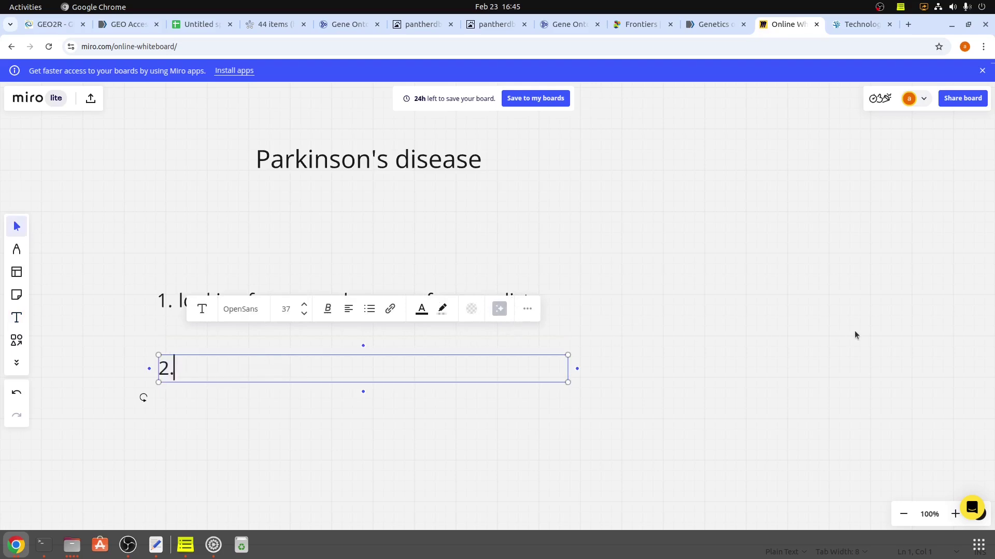
pyautogui.press('BackSpace')
pyautogui.write('3')
pyautogui.press('BackSpace')
pyautogui.write('2 ')
pyautogui.write('lo')
pyautogui.press('BackSpace')
pyautogui.press('BackSpace')
pyautogui.write('different ')
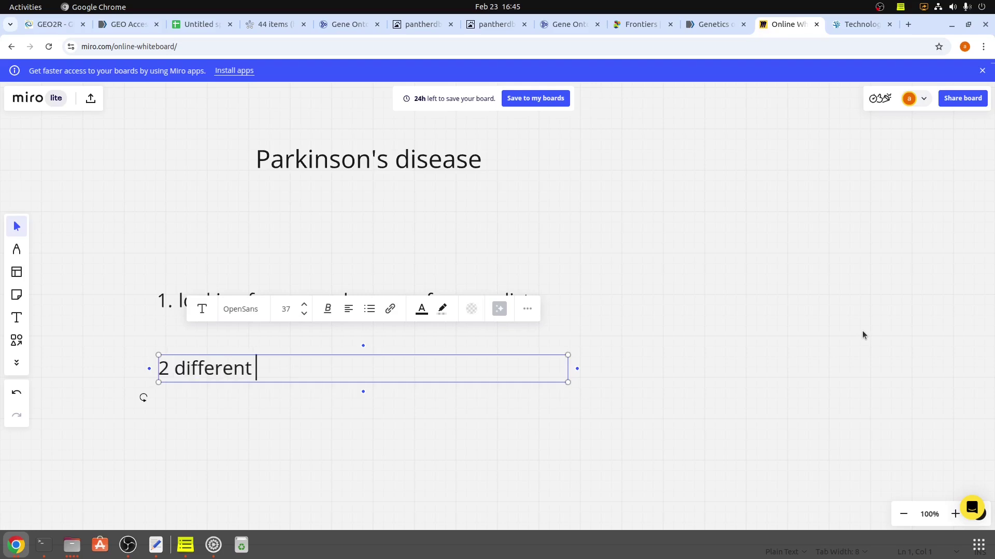
pyautogui.write('databases')
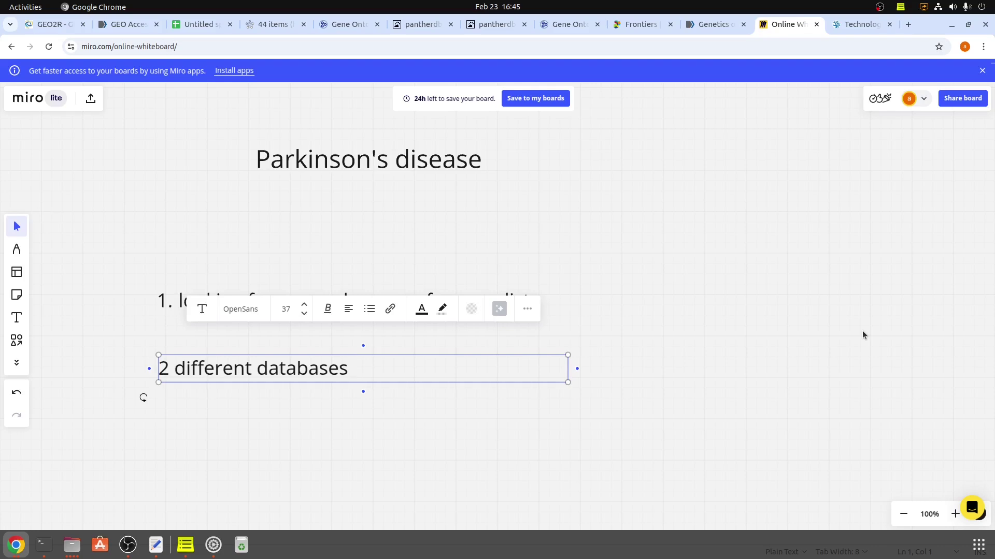
pyautogui.click(901, 384)
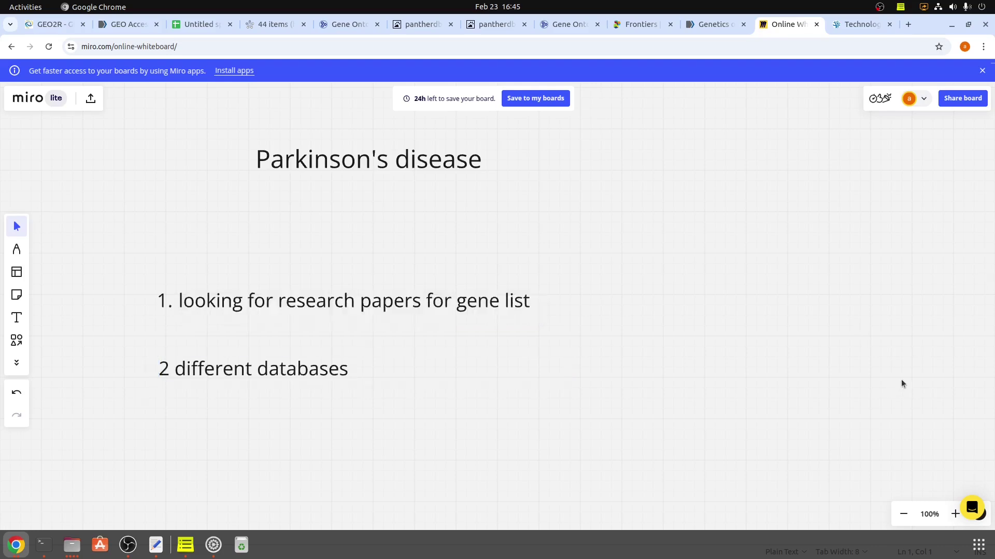
# Search Google for "DLG1" in a new browser tab
pyautogui.click(907, 25)
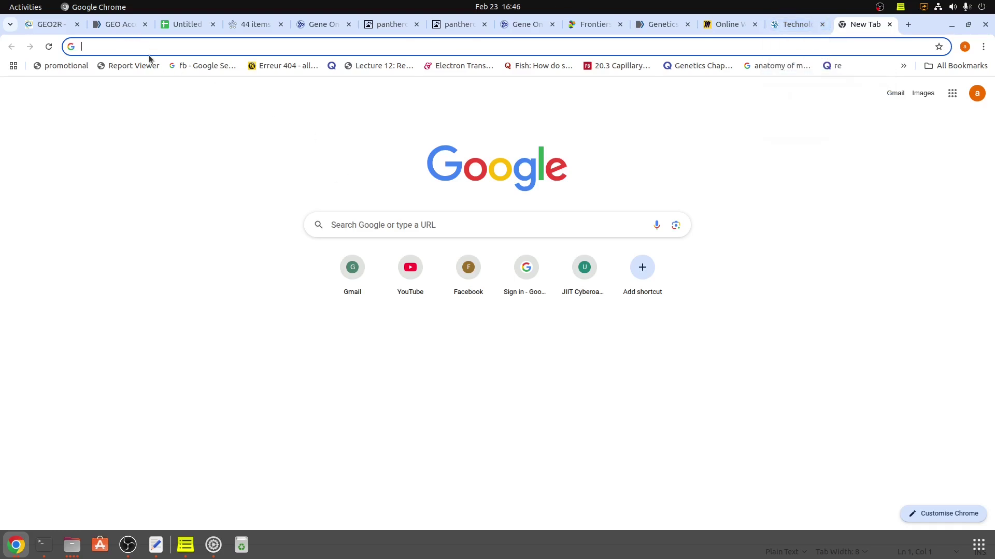
pyautogui.write('DLG1 ge')
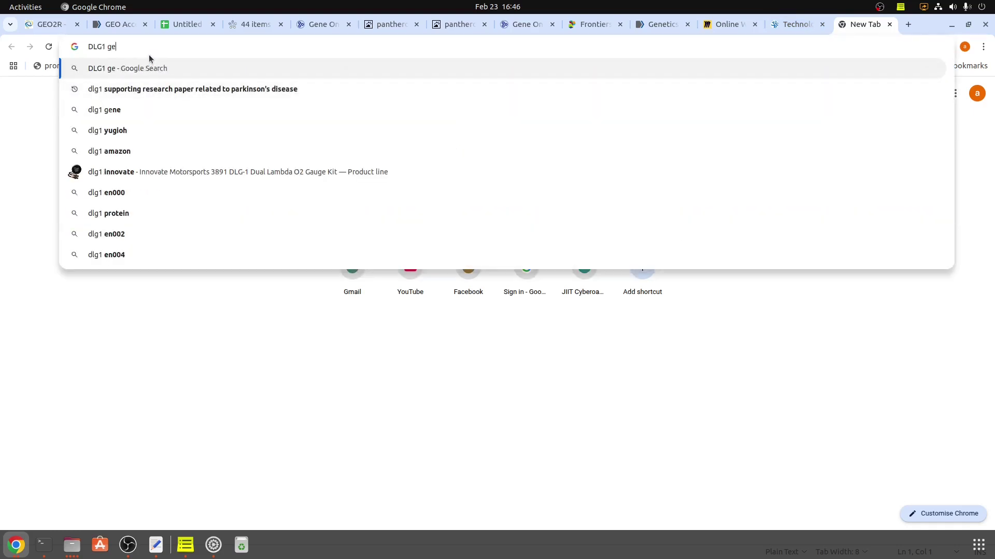
pyautogui.write('necar')
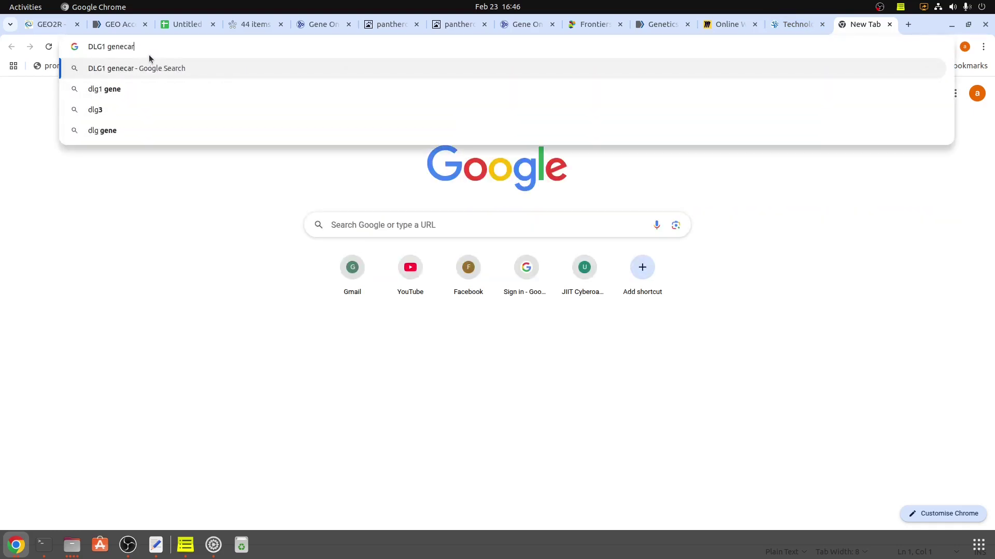
pyautogui.write('d')
pyautogui.press('BackSpace')
pyautogui.press('BackSpace')
pyautogui.press('BackSpace')
pyautogui.press('BackSpace')
pyautogui.press('BackSpace')
pyautogui.press('BackSpace')
pyautogui.press('BackSpace')
pyautogui.press('BackSpace')
pyautogui.press('Return')
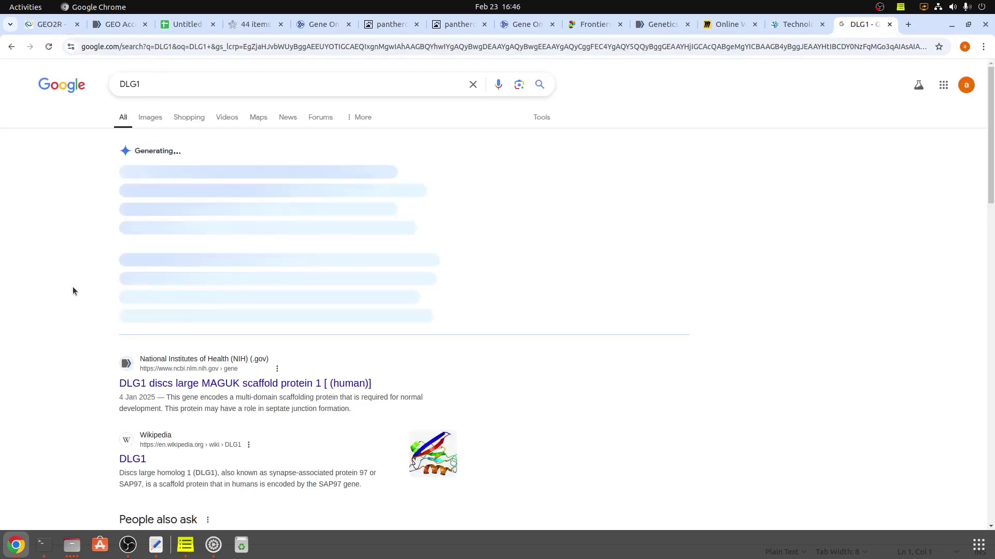
# Open the UniProt and OMIM entries for DLG1 from the search results in separate new tabs
pyautogui.scroll(-5, 90, 275)
pyautogui.scroll(4, 142, 191)
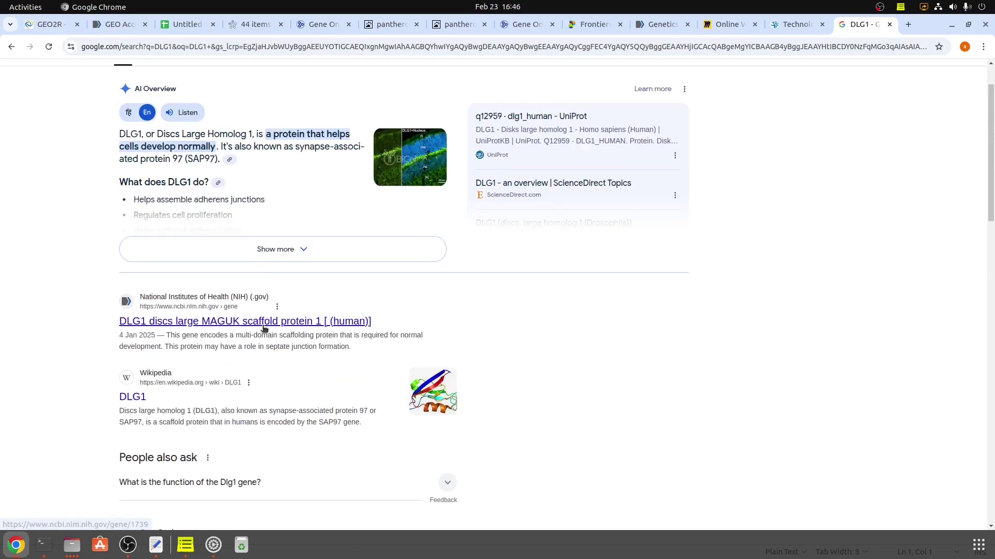
pyautogui.scroll(-10, 192, 319)
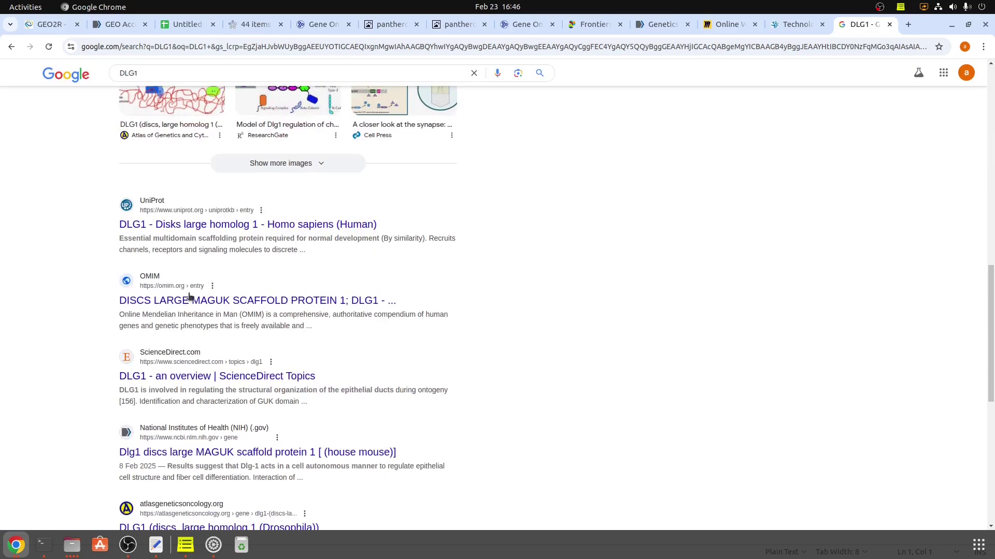
pyautogui.rightClick(176, 231)
pyautogui.click(197, 242)
pyautogui.rightClick(169, 305)
pyautogui.click(195, 317)
pyautogui.scroll(-3, 196, 325)
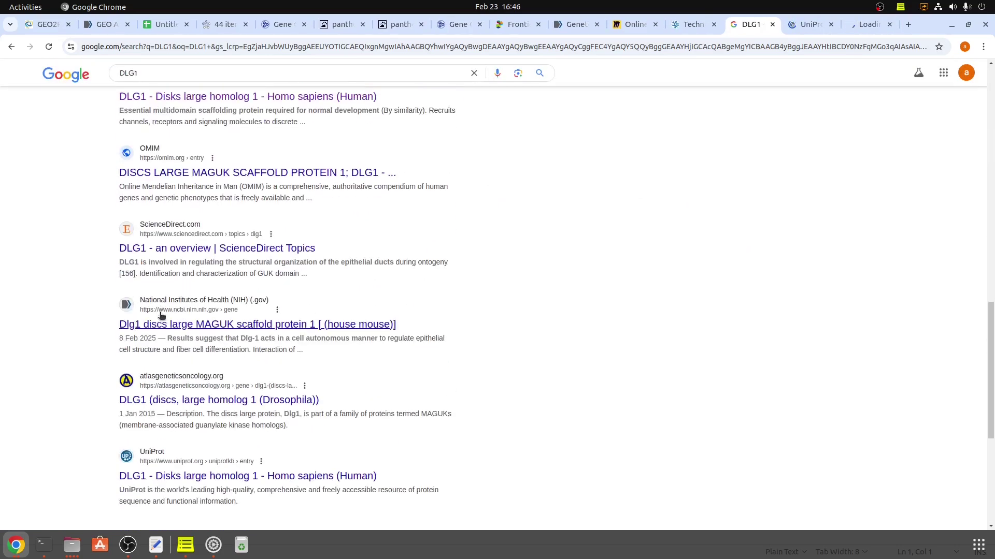
# Search Google for "DLG1 genecard" and open the GeneCards page for the DLG1 gene
pyautogui.click(180, 72)
pyautogui.write('g')
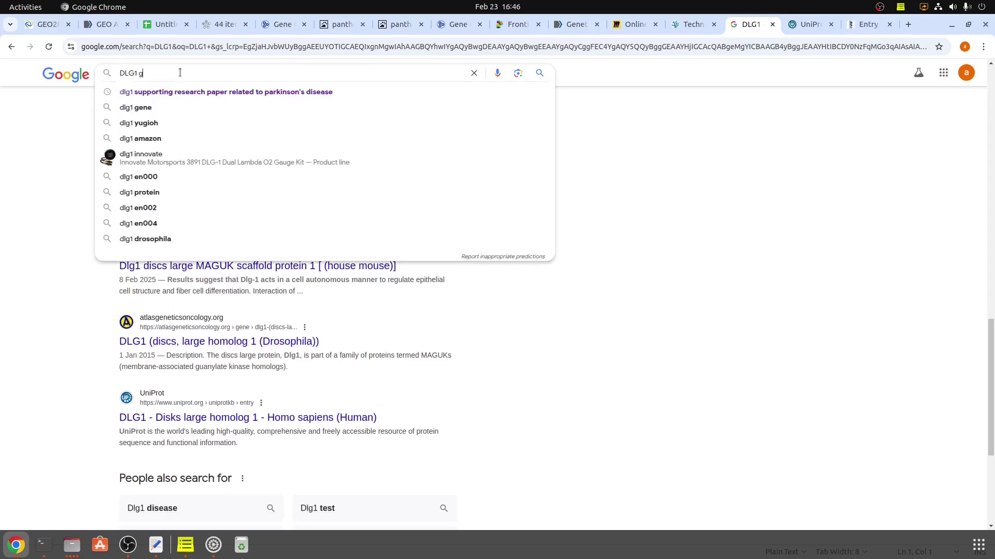
pyautogui.write('enecar')
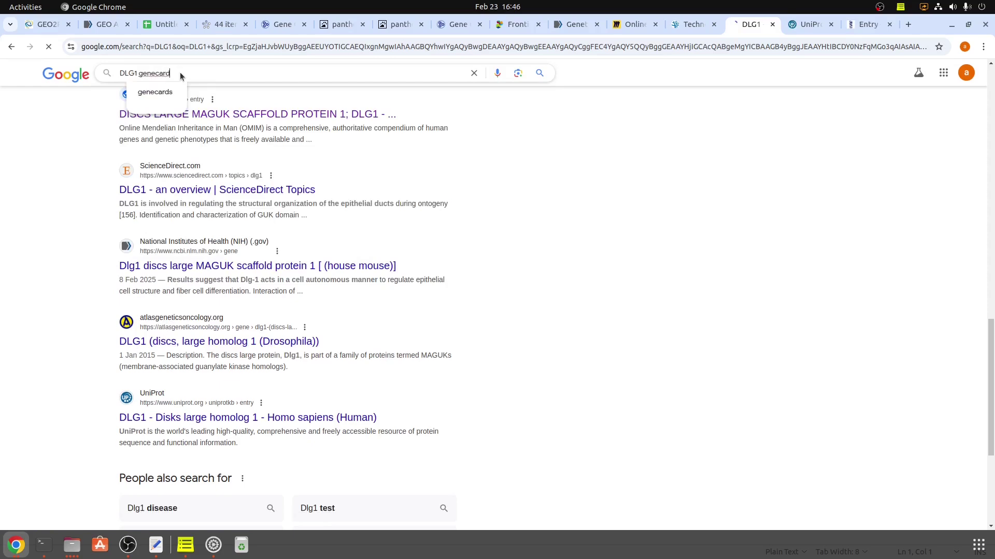
pyautogui.write('d')
pyautogui.press('Return')
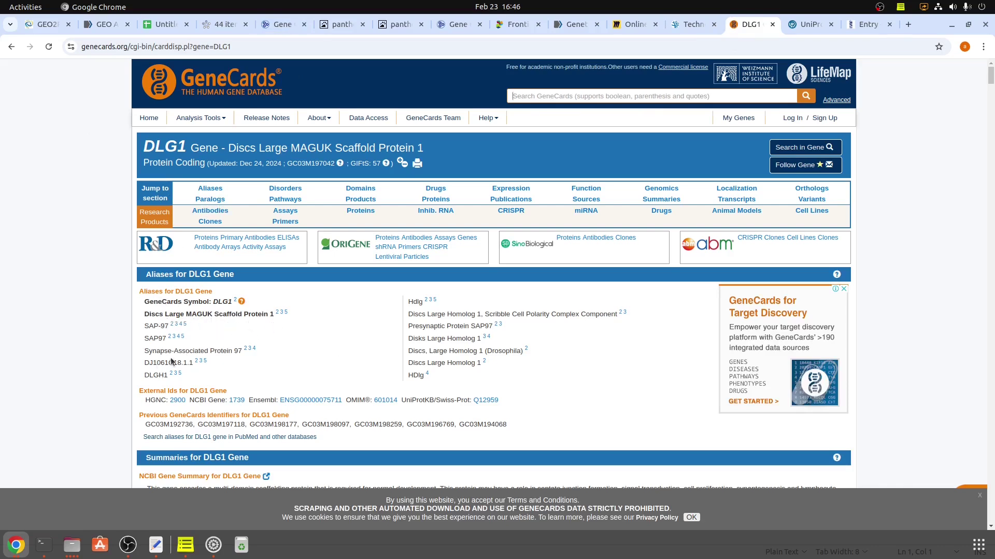
# Open the NCBI Gene link among DLG1's external IDs in a new tab, check it, and return to the GeneCards page
pyautogui.scroll(-3, 181, 283)
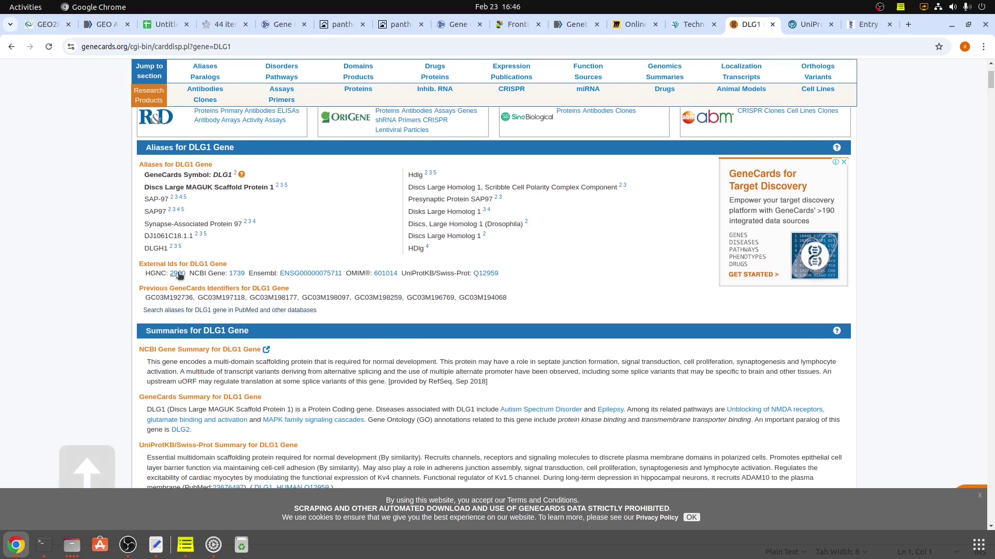
pyautogui.rightClick(235, 274)
pyautogui.click(244, 284)
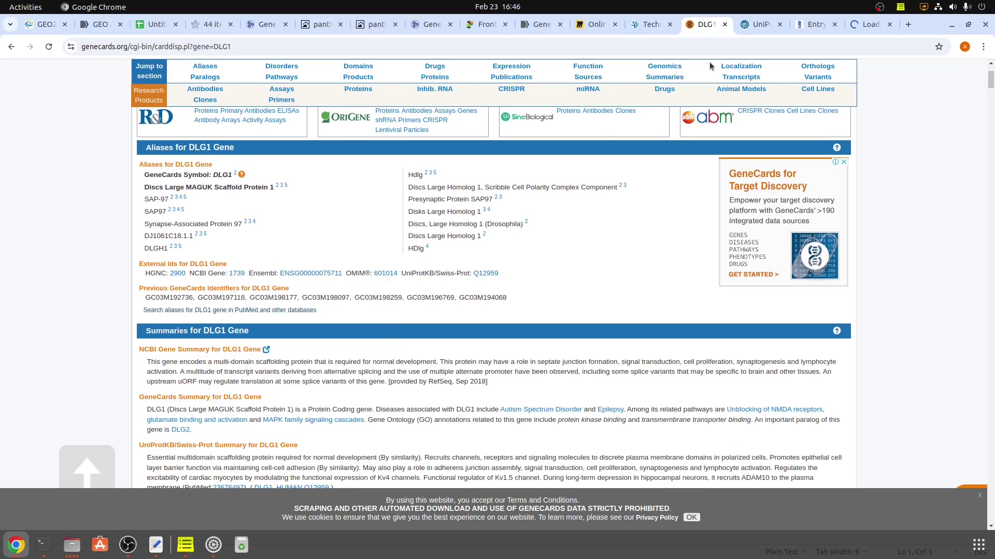
pyautogui.click(869, 27)
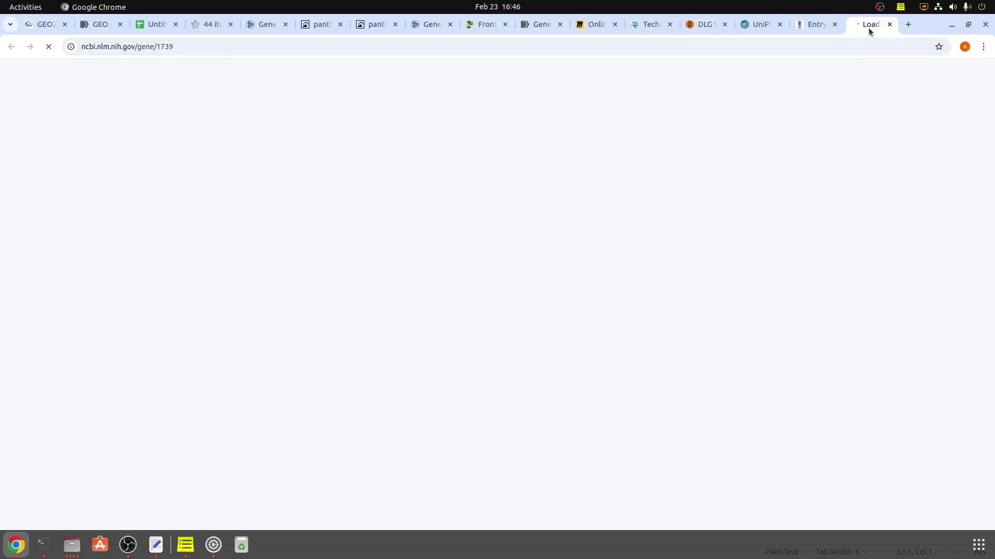
pyautogui.click(711, 24)
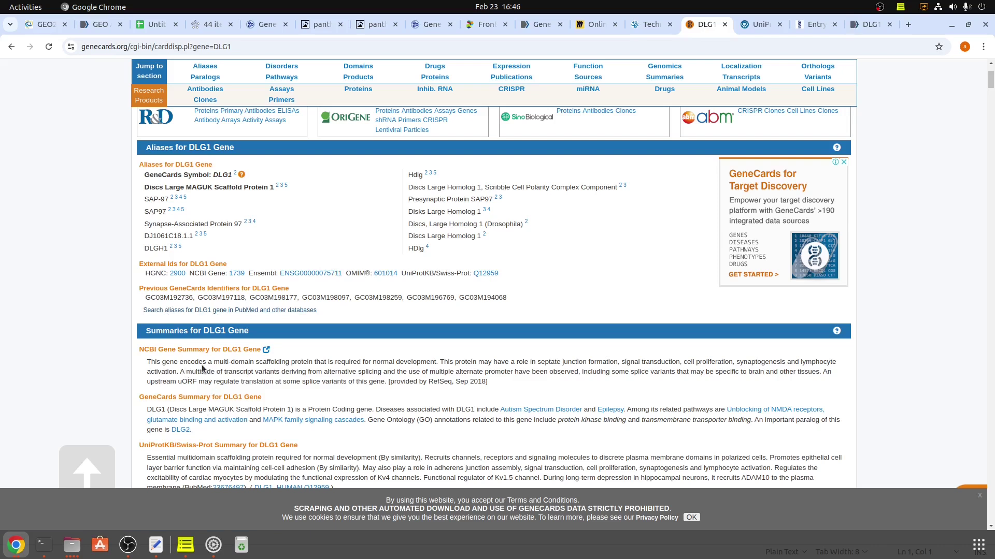
# Search Google for the word "synaptogenesis" from the NCBI gene summary for DLG1 and read through its definition
pyautogui.scroll(-2, 223, 337)
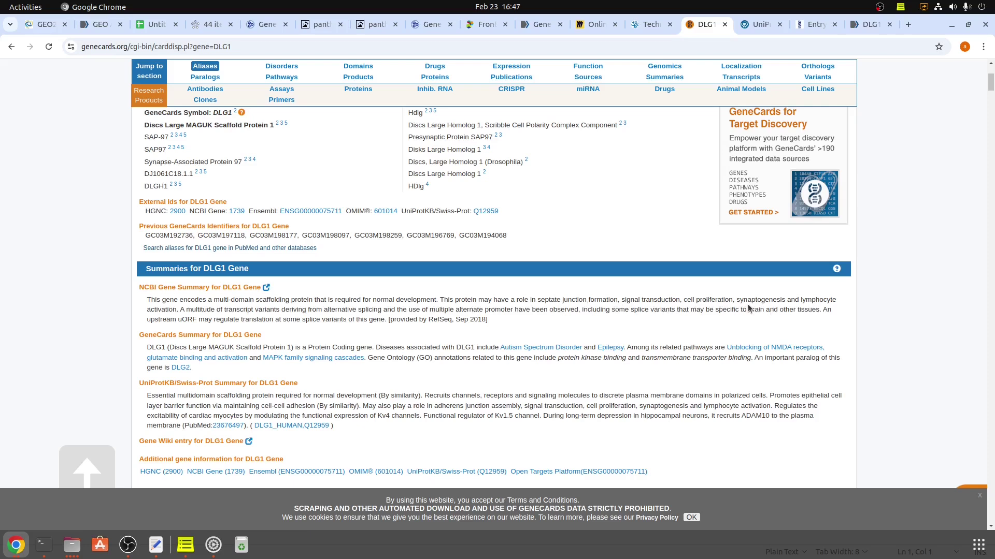
pyautogui.moveTo(736, 303); pyautogui.dragTo(784, 302)
pyautogui.rightClick(772, 301)
pyautogui.click(783, 345)
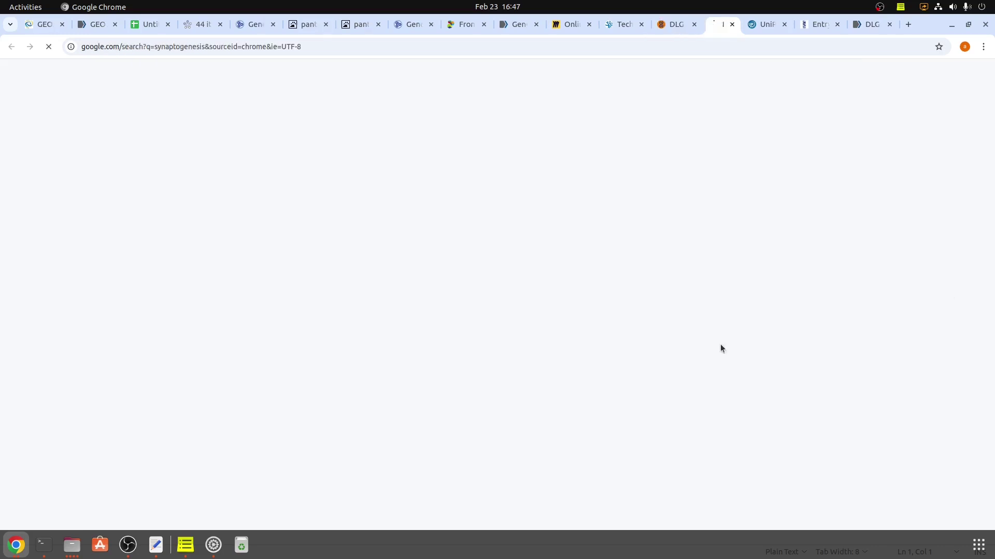
pyautogui.scroll(-1, 188, 344)
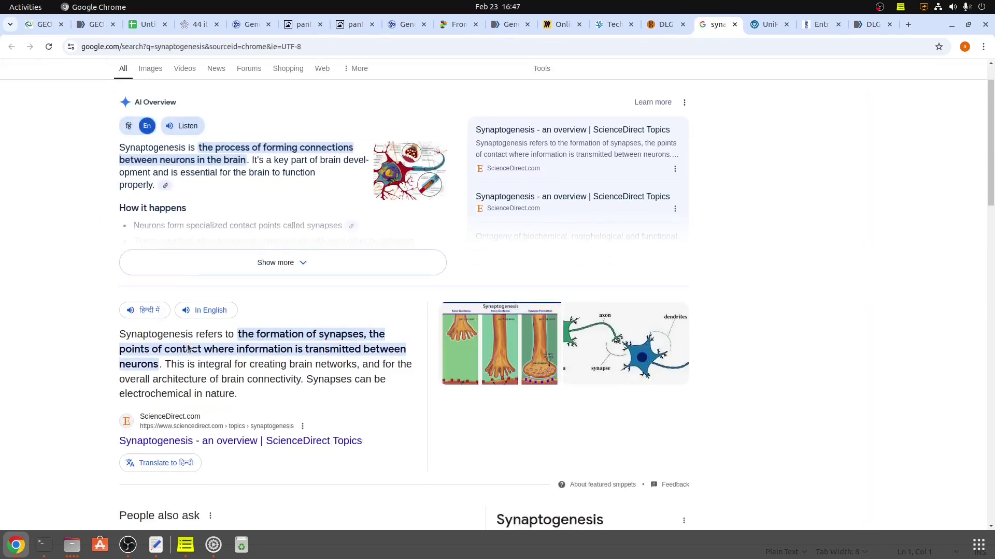
pyautogui.scroll(-1, 189, 348)
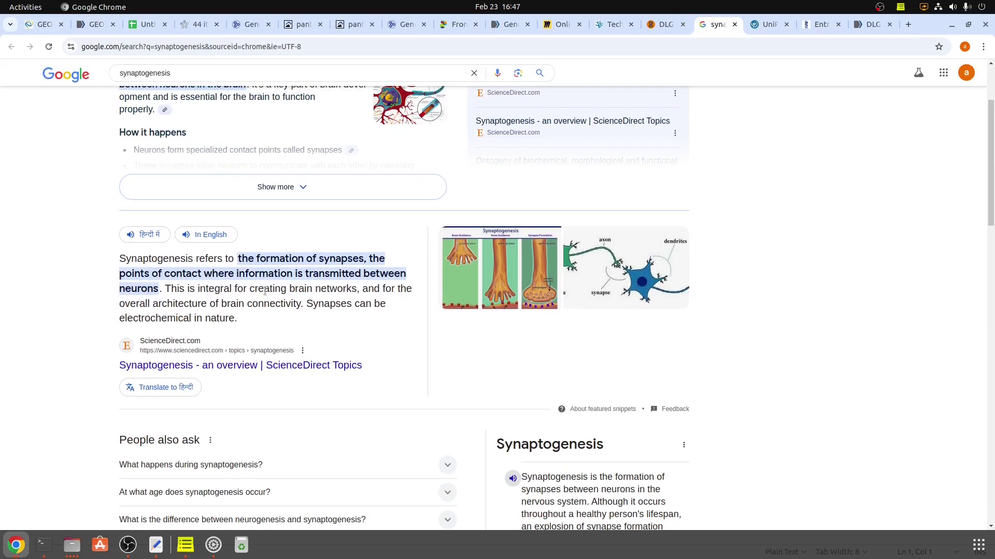
pyautogui.scroll(-3, 179, 285)
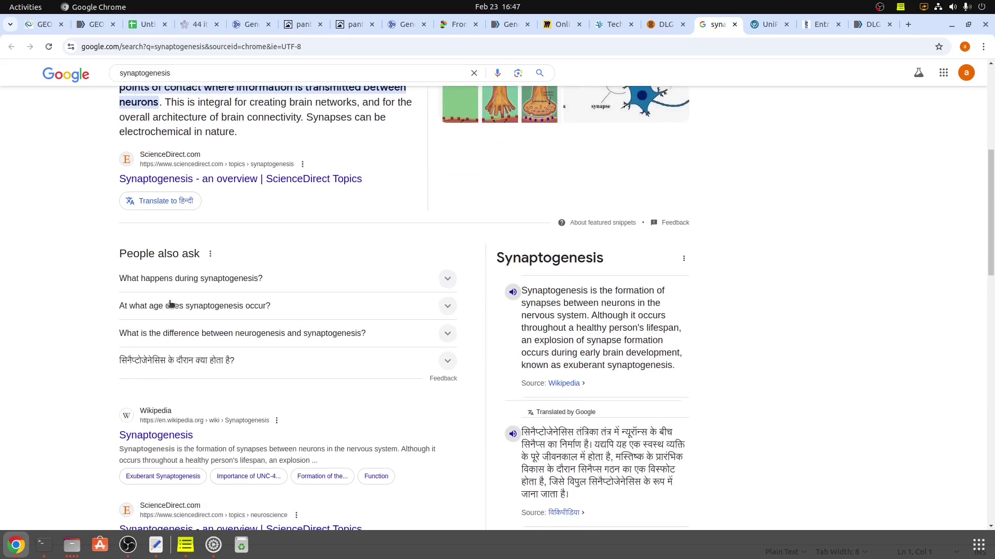
# Extend the Google search to "synaptogenesis in parkinsons"
pyautogui.scroll(5, 169, 306)
pyautogui.click(197, 84)
pyautogui.write('in parkin')
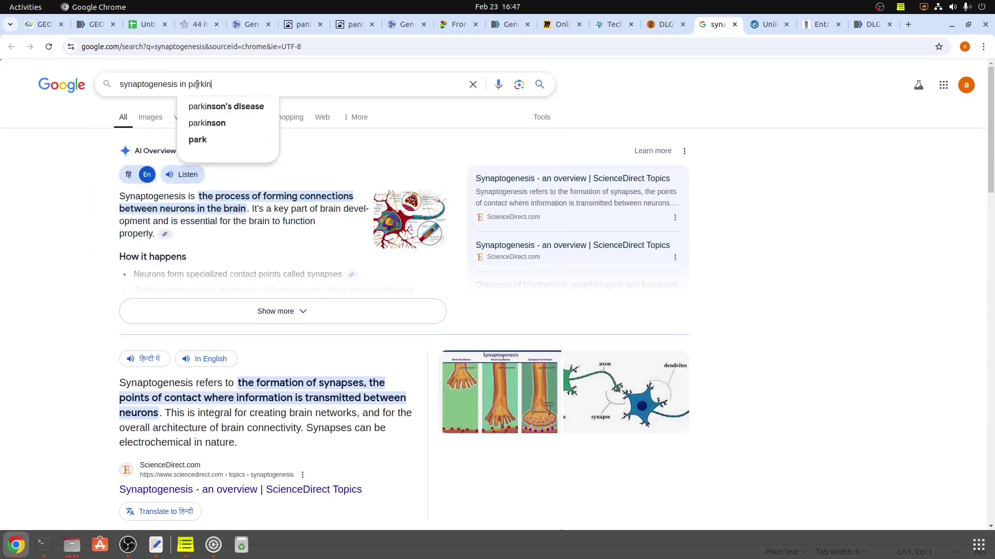
pyautogui.write('sons')
pyautogui.press('Return')
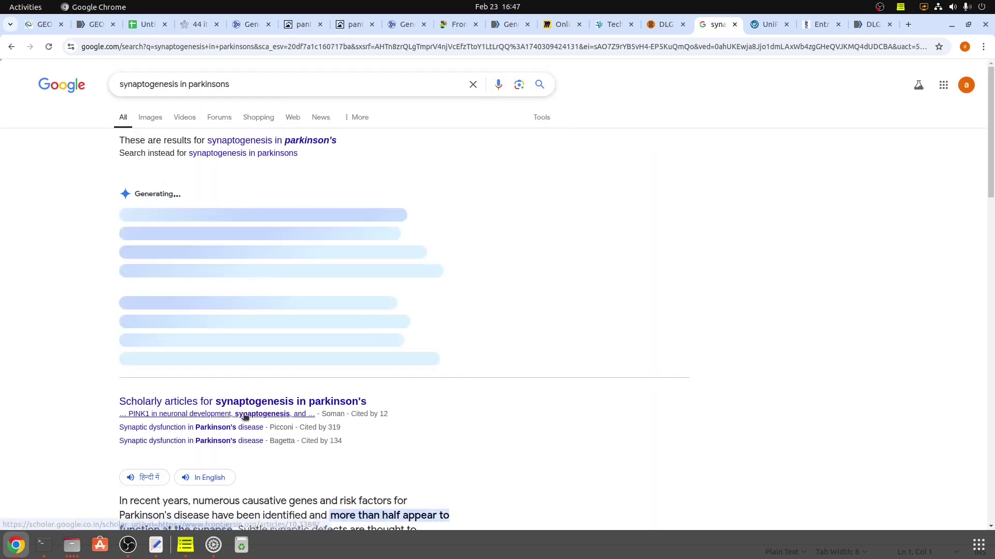
# Read the featured snippet on Parkinson's disease and synapses, highlighting the passage from causative genes to blunt neuronal death
pyautogui.scroll(-1, 276, 302)
pyautogui.scroll(-3, 276, 301)
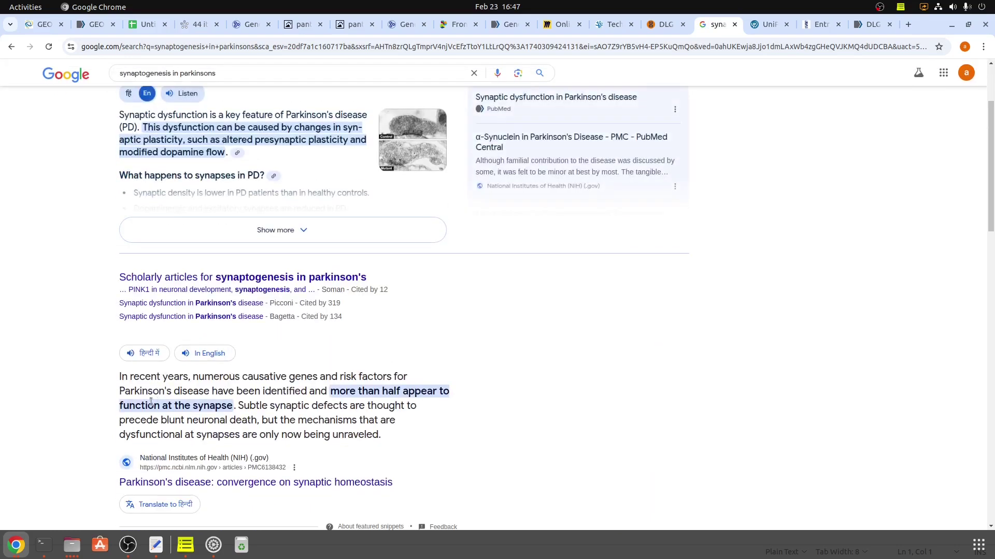
pyautogui.moveTo(199, 382); pyautogui.dragTo(267, 425)
pyautogui.moveTo(201, 421); pyautogui.dragTo(257, 420)
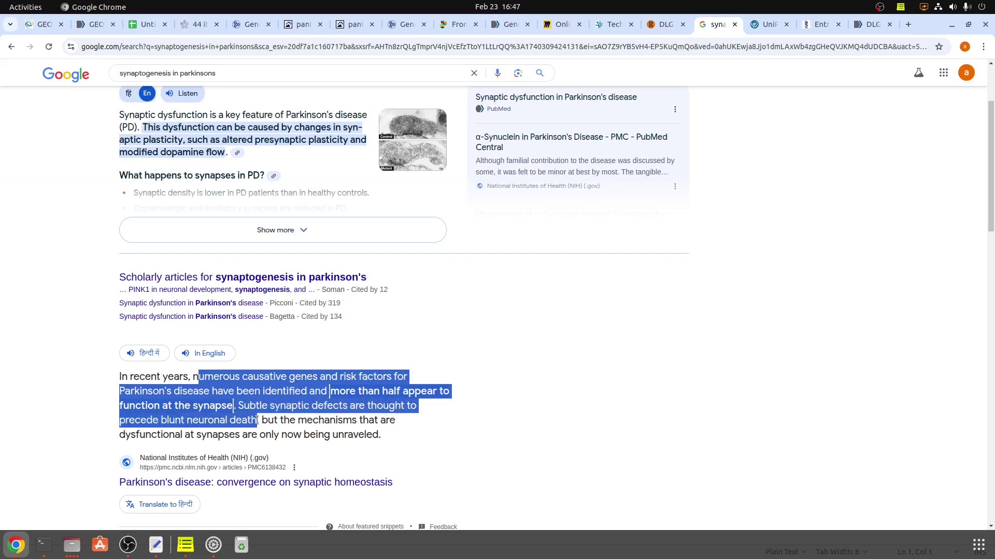
pyautogui.scroll(3, 533, 150)
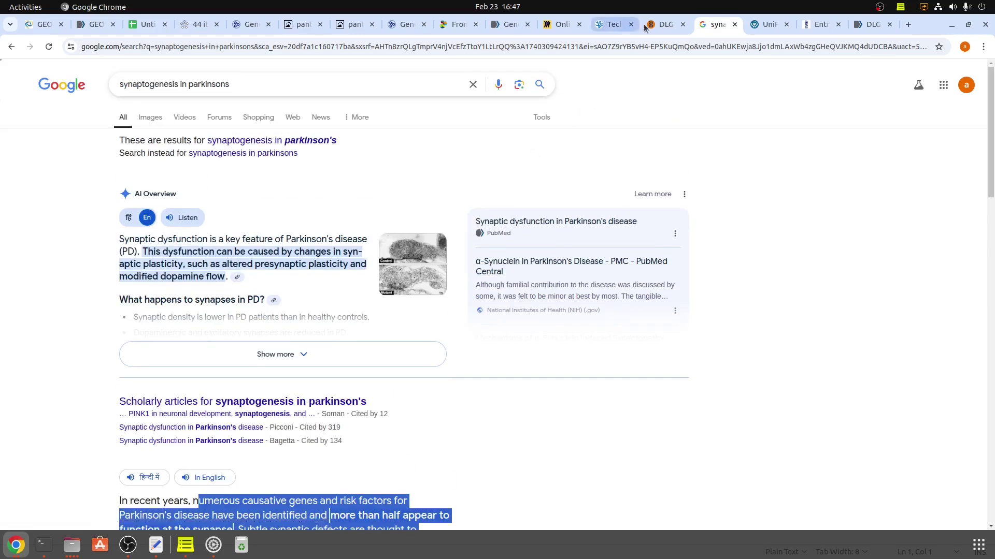
# Return to DLG1's GeneCards summary, open its associated disease Epilepsy in MalaCards, pass the human check, and highlight the start of the disease summary
pyautogui.click(661, 32)
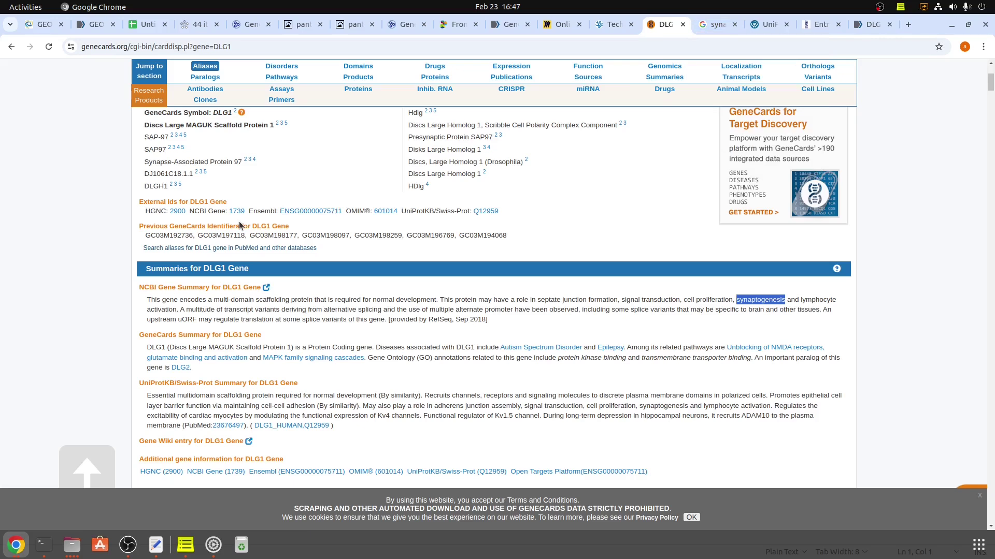
pyautogui.scroll(-3, 381, 322)
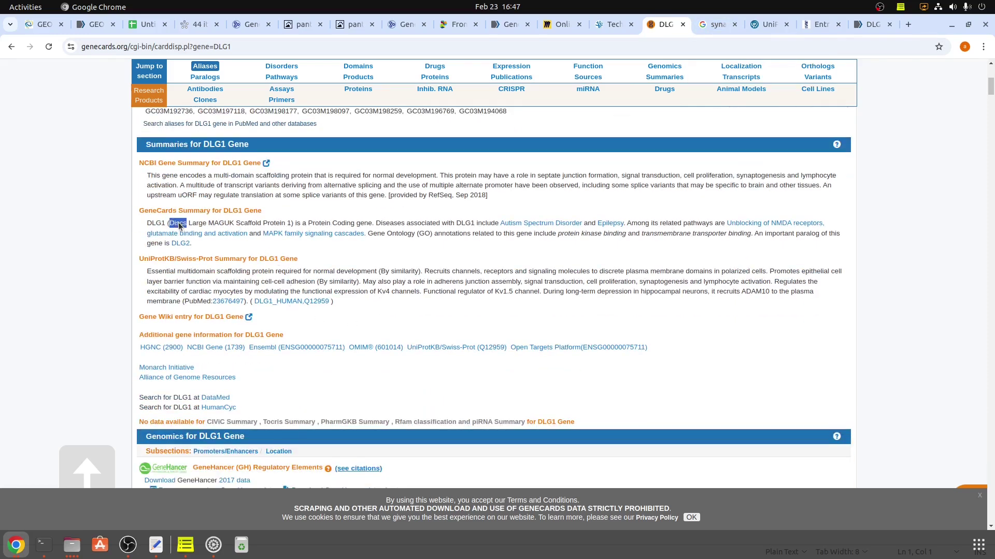
pyautogui.tripleClick(179, 224)
pyautogui.tripleClick(469, 292)
pyautogui.click(610, 226)
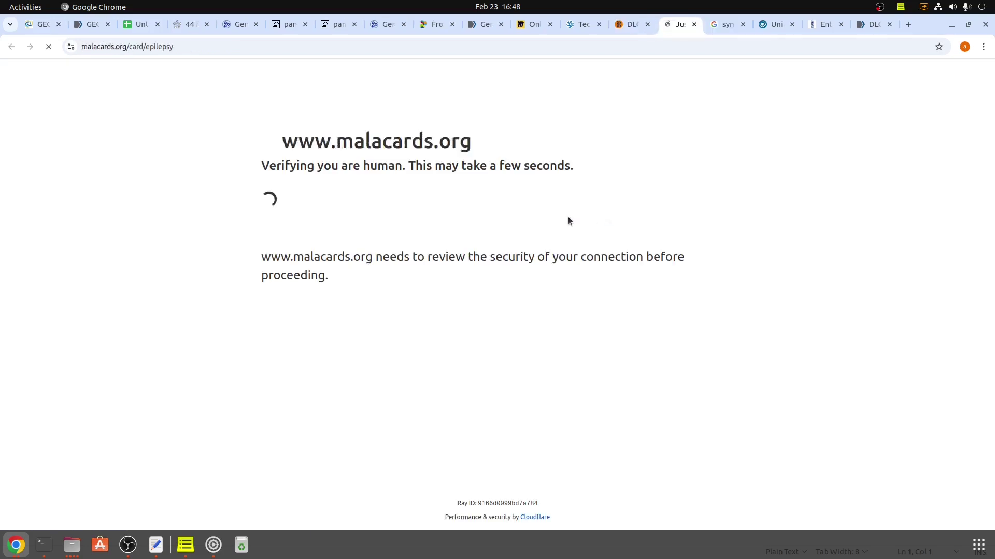
pyautogui.click(277, 211)
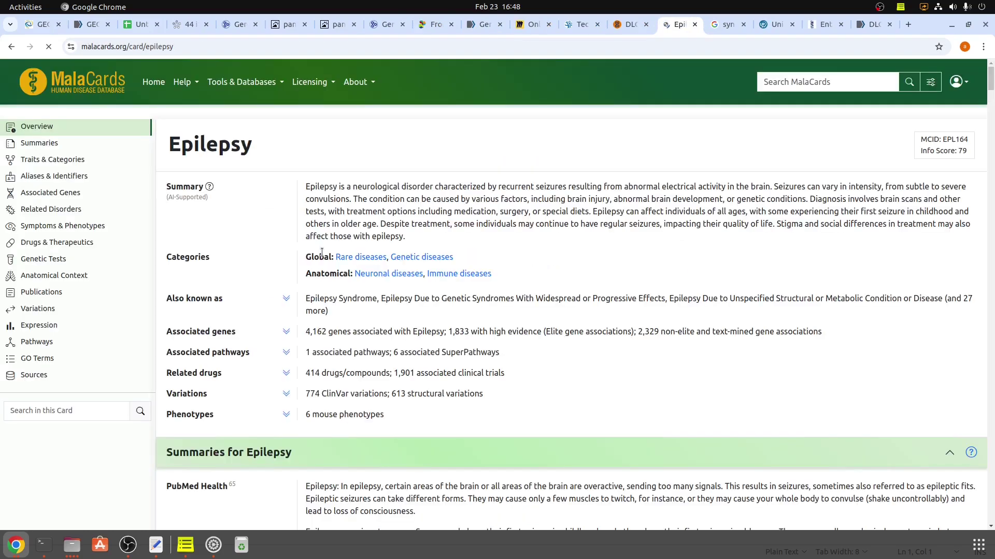
pyautogui.moveTo(305, 187); pyautogui.dragTo(602, 188)
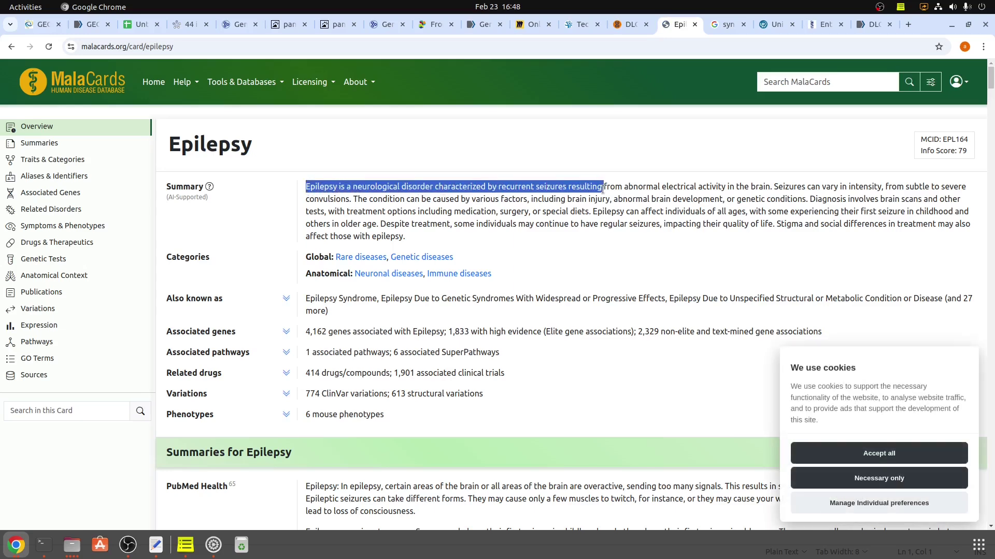
# Expand the GSE6613 sample list in GEO2R and review the Parkinson's, healthy control and neurological disease control samples
pyautogui.click(39, 25)
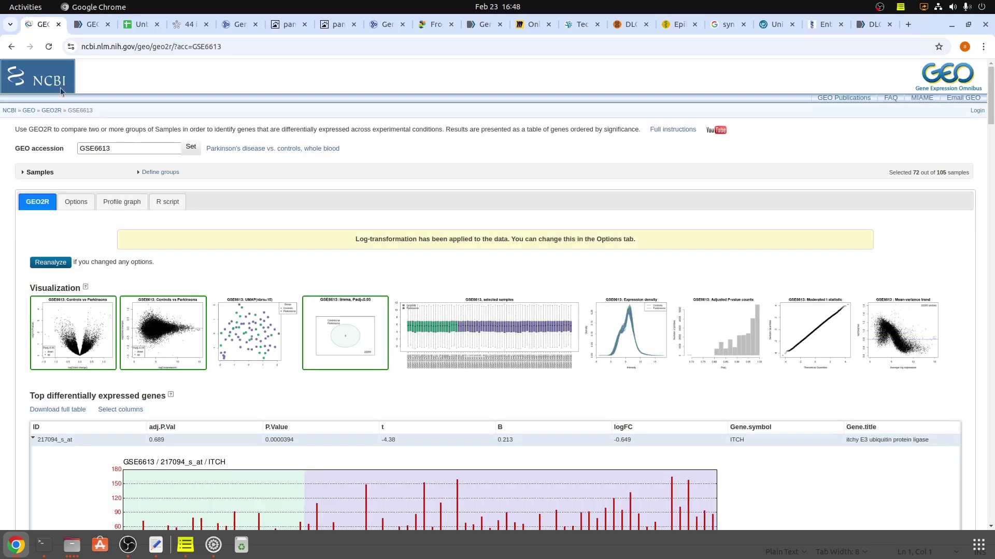
pyautogui.click(31, 173)
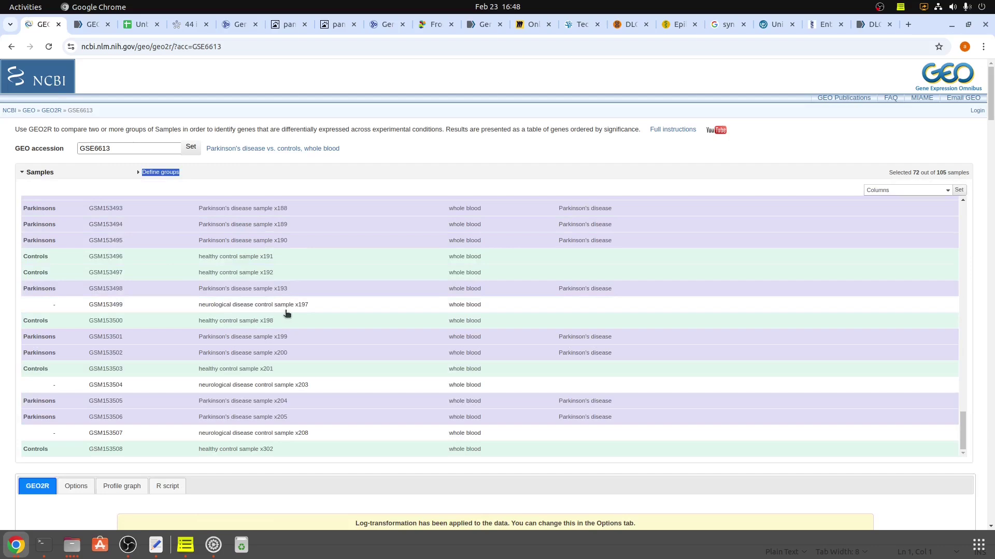
pyautogui.scroll(10, 286, 314)
pyautogui.scroll(-10, 287, 323)
# Return to the Epilepsy page in MalaCards and highlight its entire summary paragraph
pyautogui.click(679, 24)
pyautogui.click(617, 29)
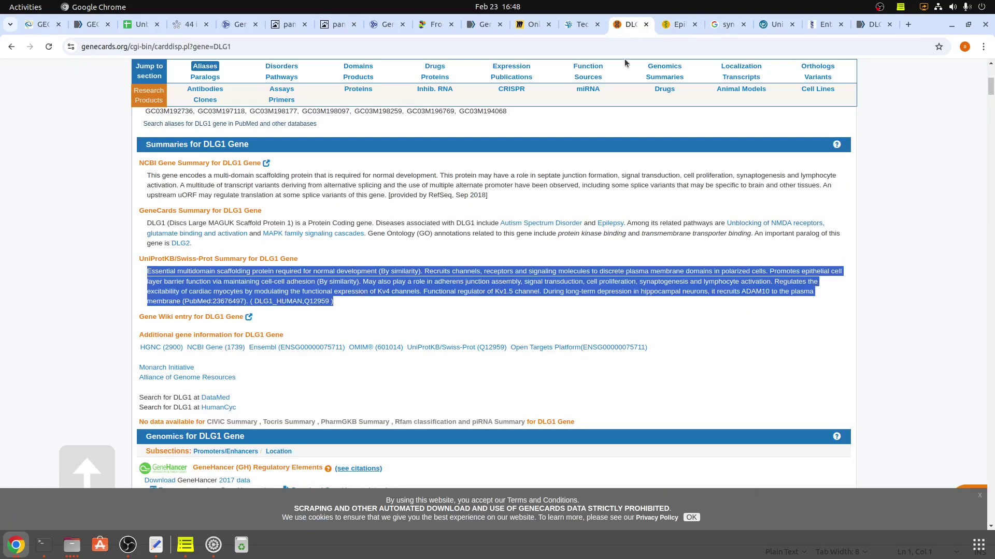
pyautogui.click(667, 30)
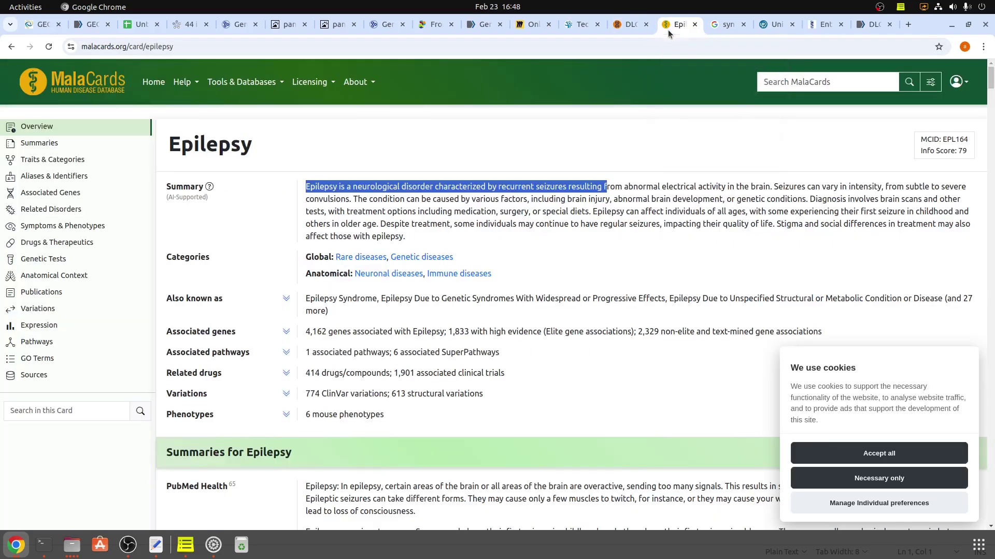
pyautogui.tripleClick(309, 187)
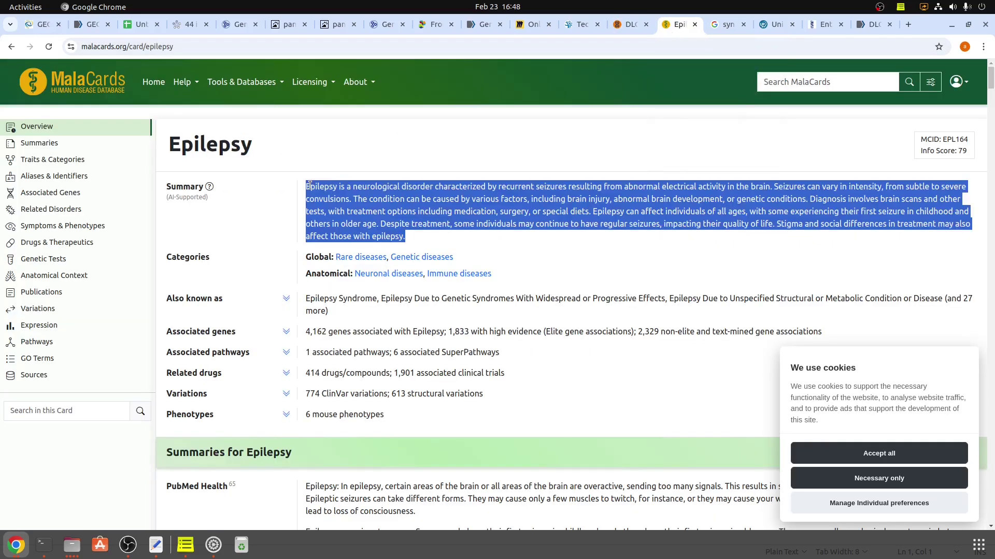
# Go back to DLG1's GeneCards page and examine its GeneHancer regulatory elements, genomic locations and chromosome view
pyautogui.click(629, 25)
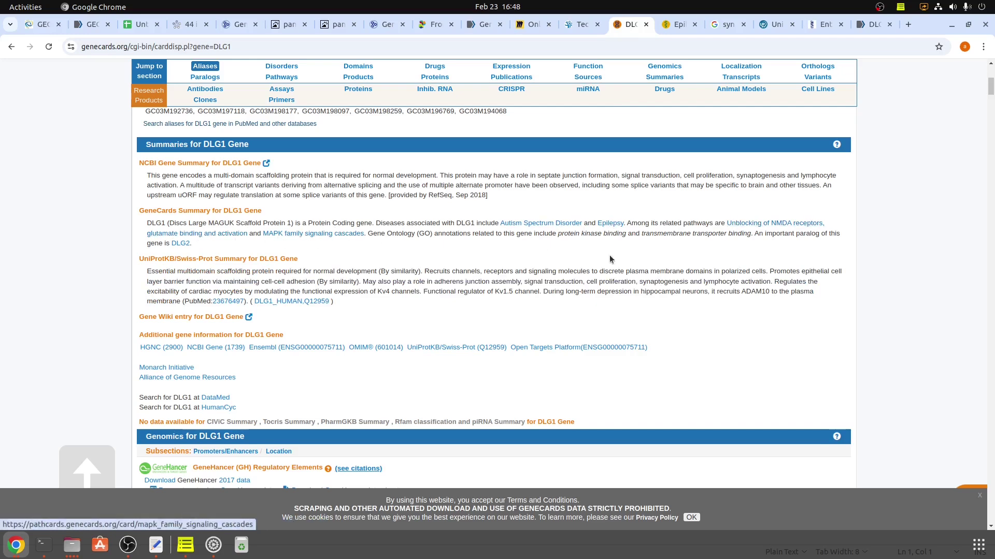
pyautogui.scroll(-6, 256, 320)
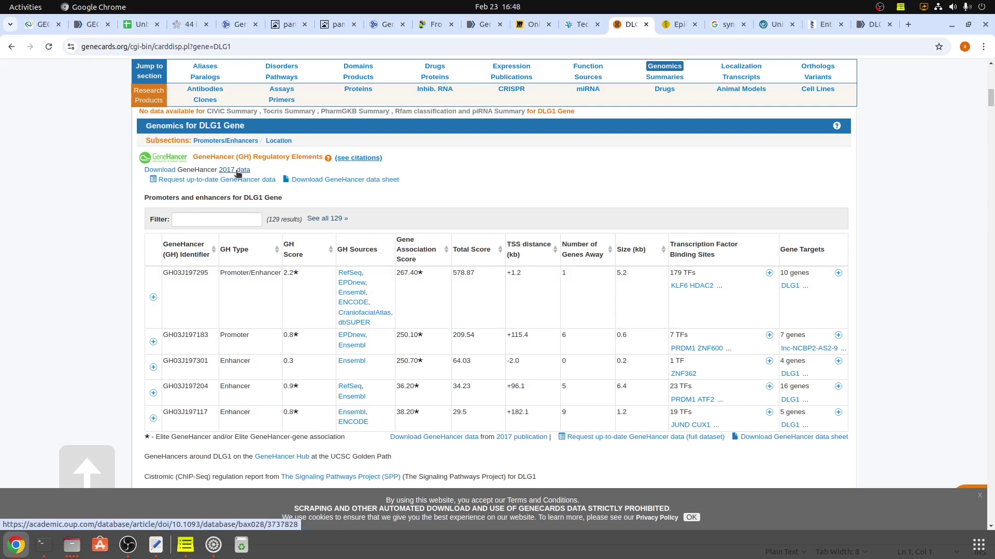
pyautogui.scroll(-8, 280, 371)
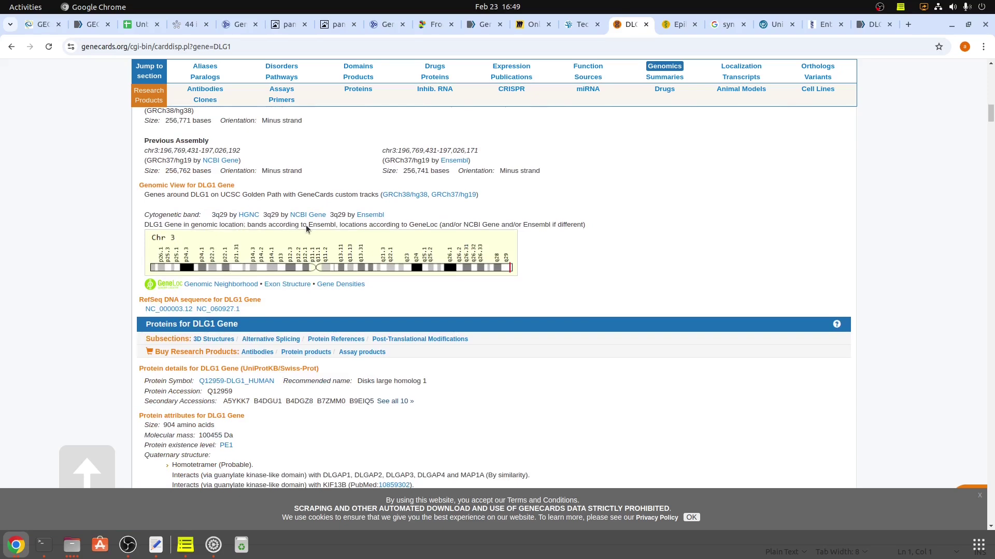
pyautogui.scroll(2, 280, 248)
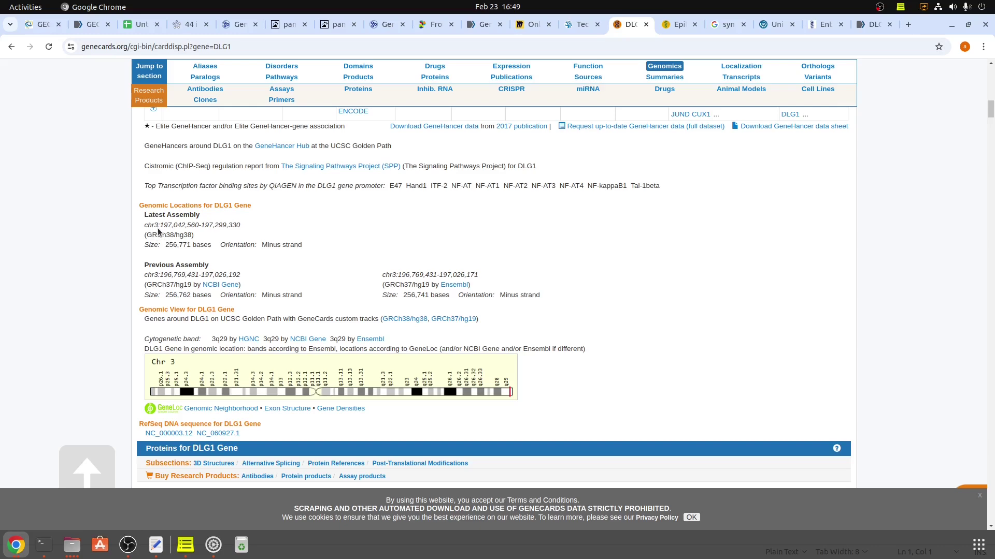
pyautogui.scroll(-3, 158, 232)
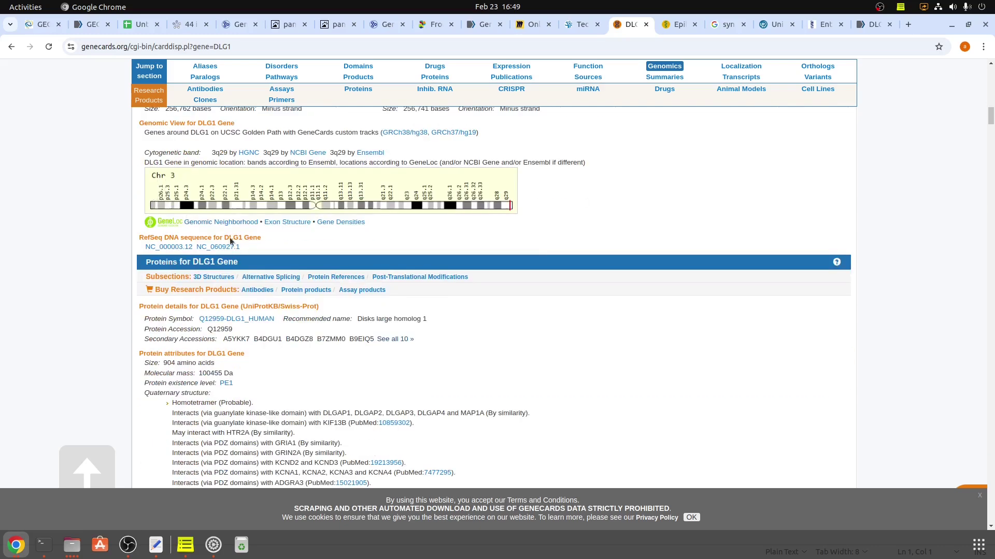
# Examine DLG1's protein attributes, interaction partners, 3D structures and splice isoforms in the GeneCards protein information
pyautogui.scroll(-1, 228, 239)
pyautogui.scroll(-3, 233, 240)
pyautogui.scroll(2, 236, 242)
pyautogui.scroll(-9, 216, 239)
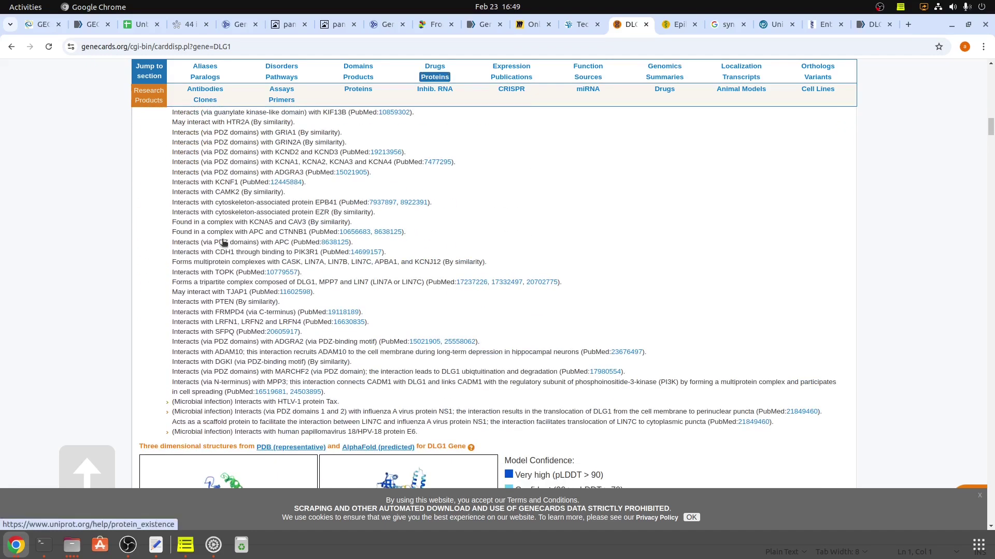
pyautogui.scroll(-2, 314, 282)
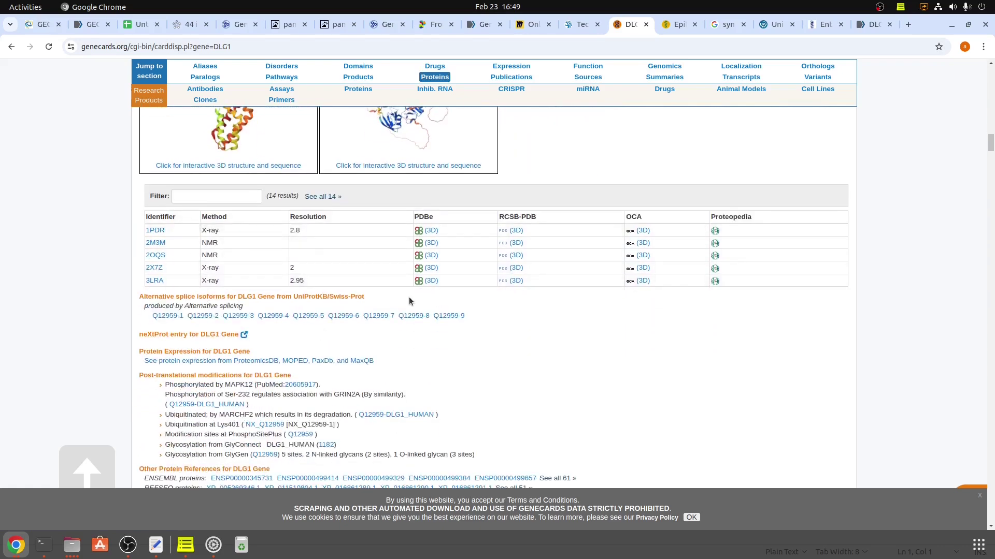
# Look through DLG1's post-translational modifications and the antibodies, protein products and assay products offered for research
pyautogui.scroll(-4, 216, 323)
pyautogui.scroll(-1, 218, 325)
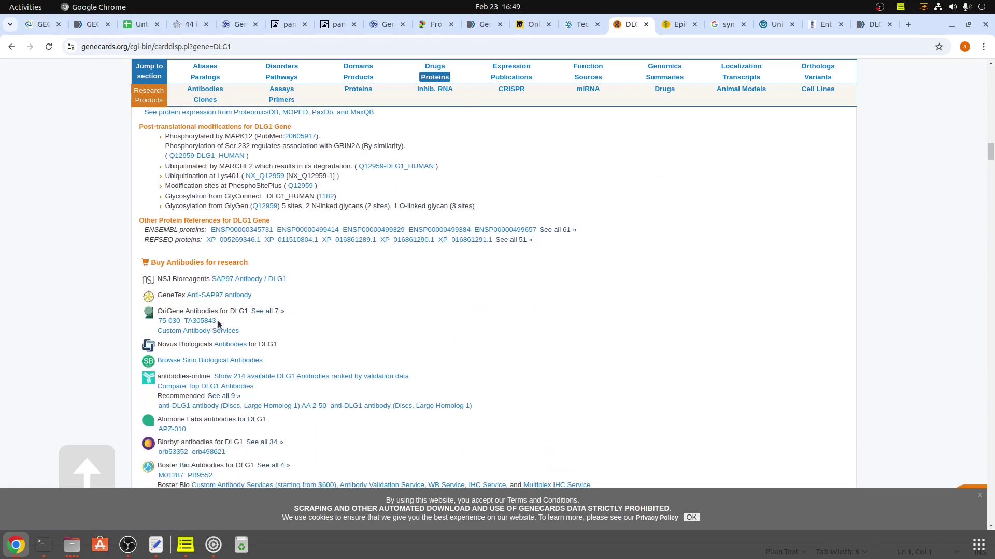
pyautogui.scroll(-3, 218, 322)
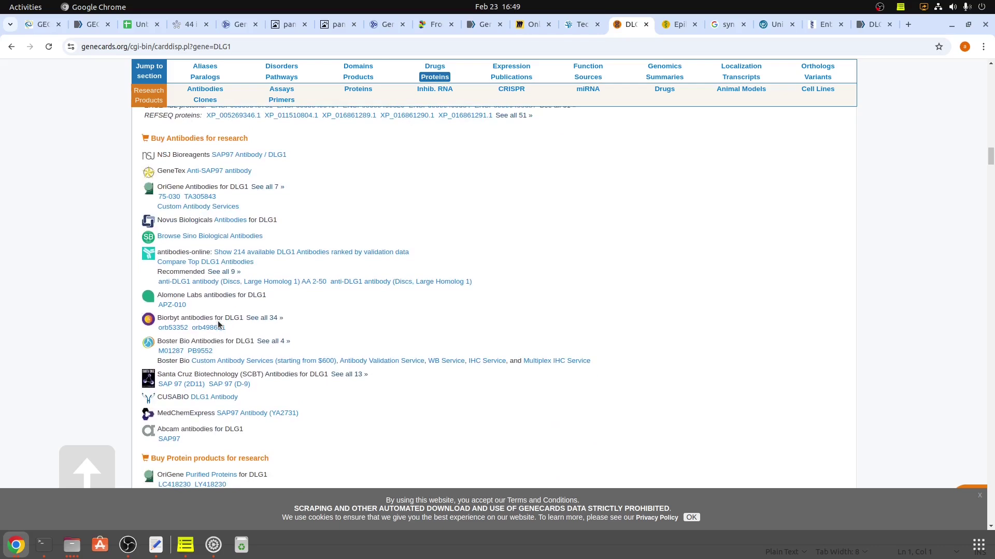
pyautogui.scroll(-5, 246, 296)
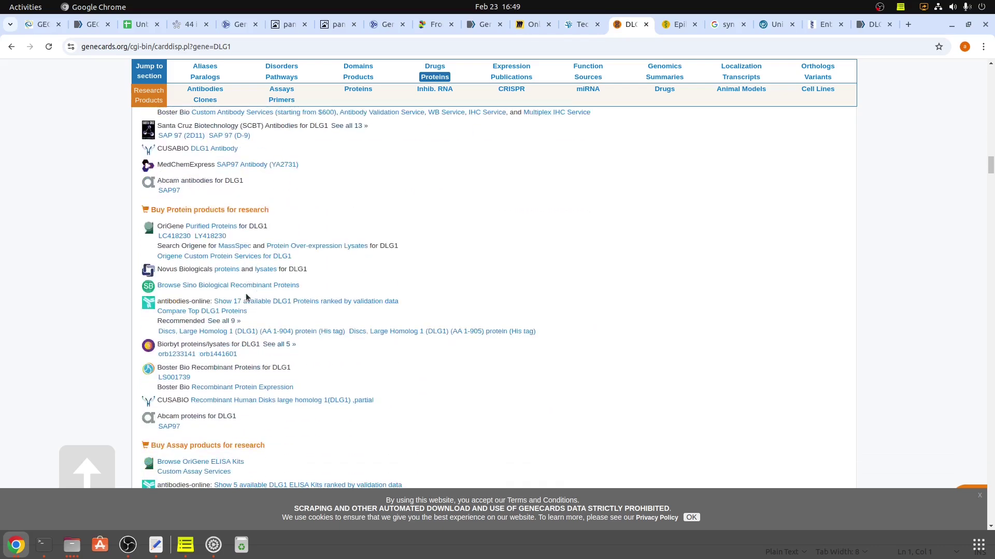
pyautogui.scroll(-8, 277, 249)
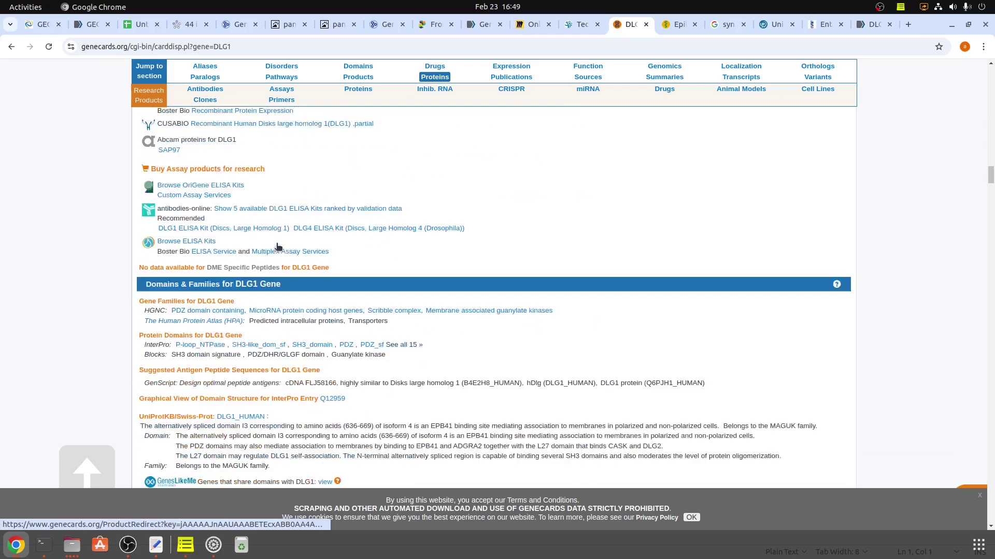
# Review DLG1's domains and gene families, molecular function, Gene Ontology terms and Human Phenotype Ontology table in GeneCards
pyautogui.scroll(-4, 277, 248)
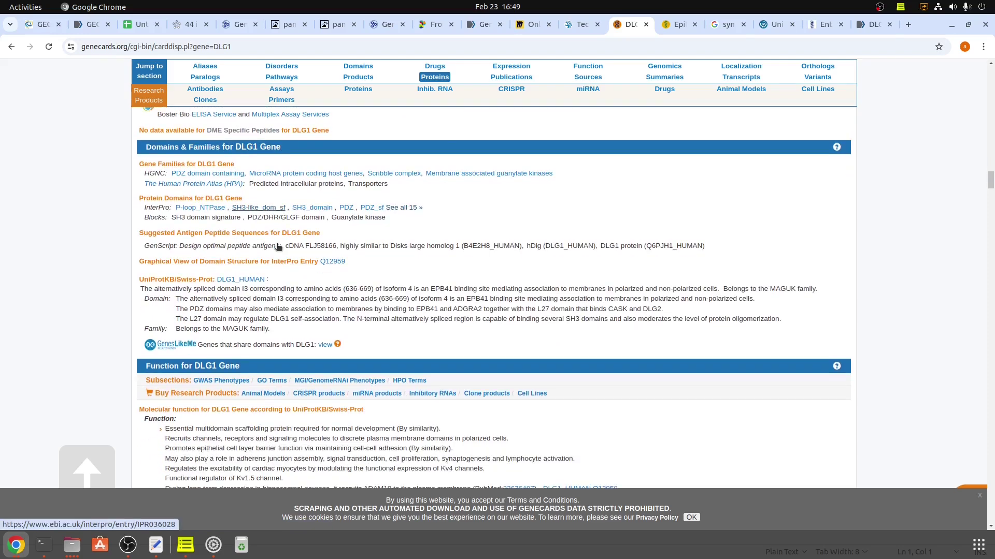
pyautogui.scroll(-6, 277, 248)
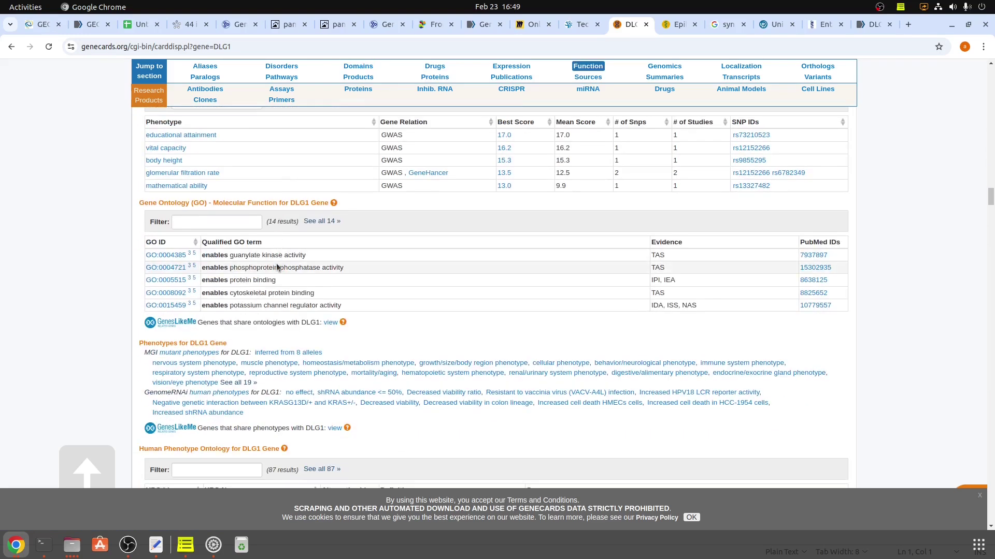
pyautogui.scroll(-5, 277, 268)
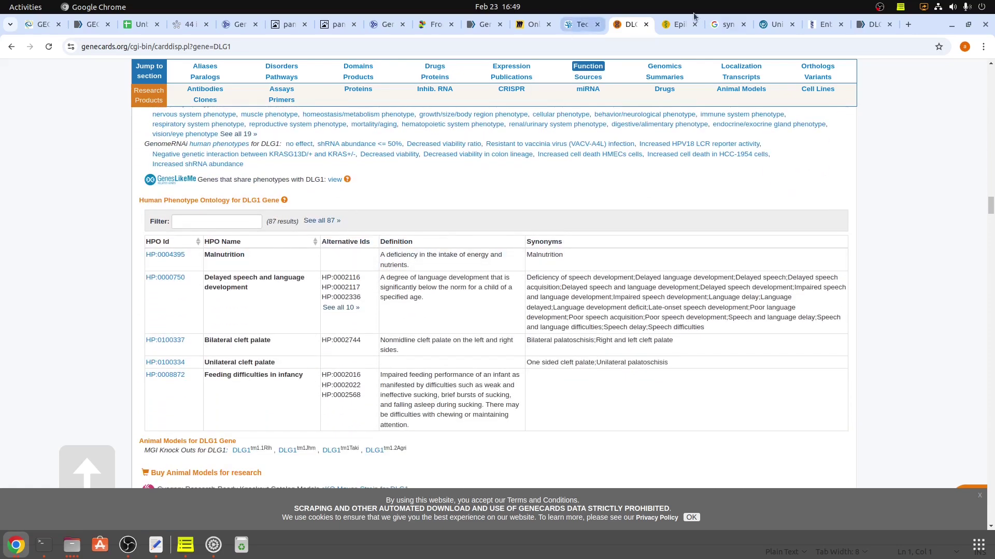
# Open the UniProt entry Q12959 for DLG1_HUMAN and review its function description and GO annotations
pyautogui.click(676, 24)
pyautogui.click(725, 24)
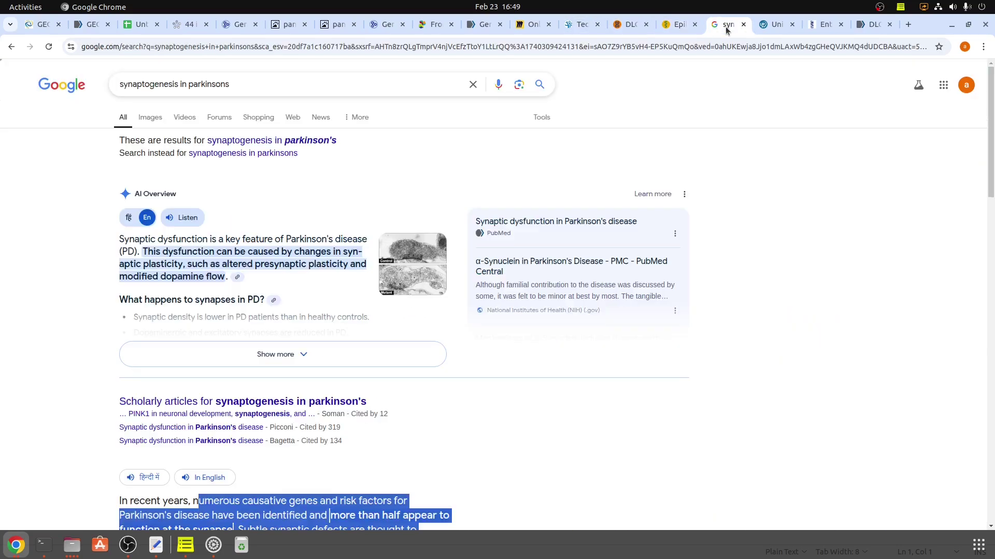
pyautogui.click(777, 24)
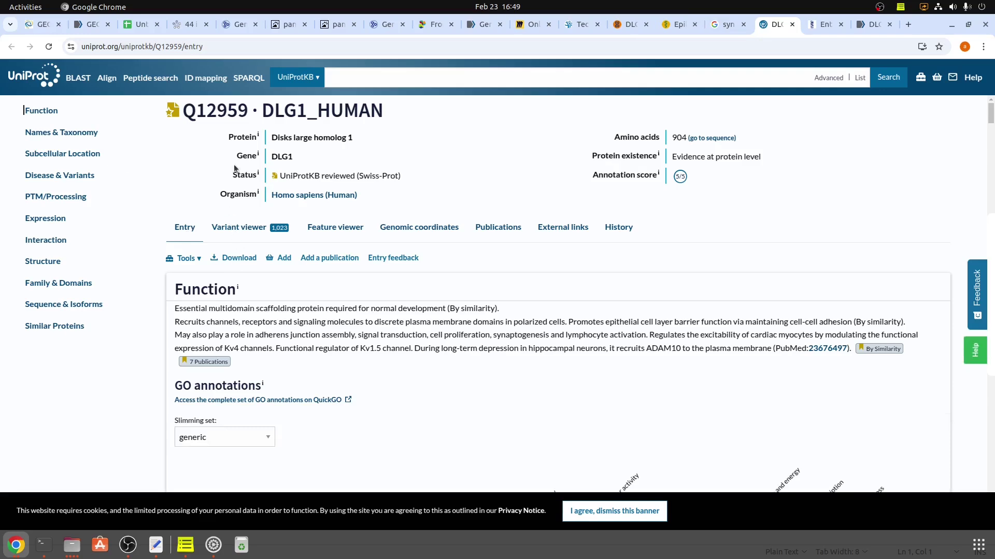
pyautogui.scroll(-3, 238, 152)
pyautogui.scroll(-3, 222, 350)
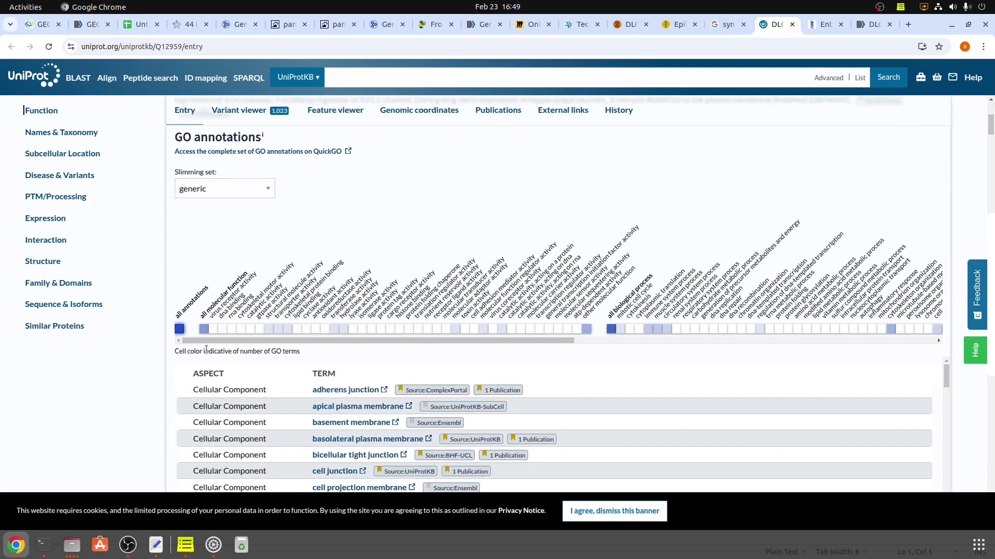
pyautogui.scroll(6, 206, 350)
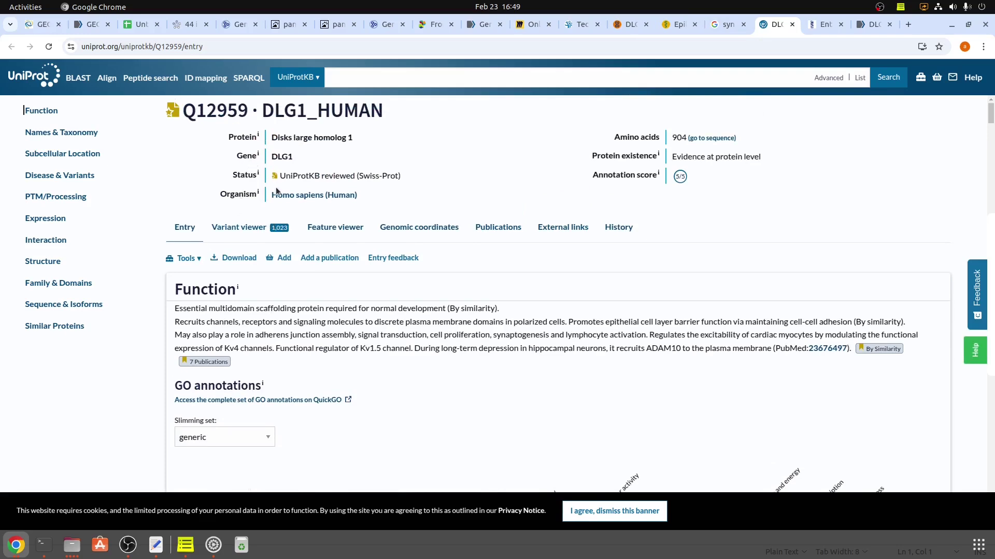
# Examine the UniProt entry's enzyme and pathway databases, Reactome links, protein names and taxonomy for DLG1
pyautogui.scroll(-15, 257, 243)
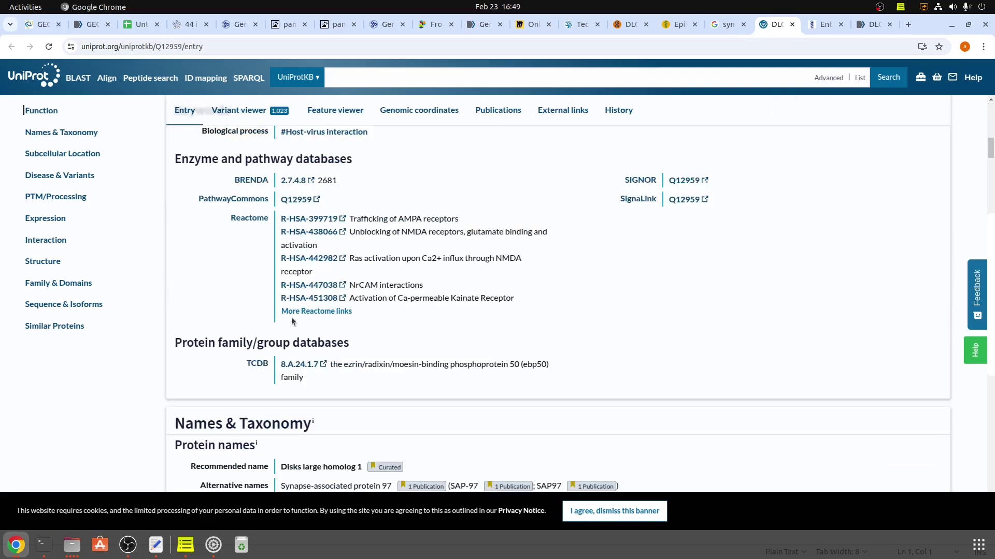
pyautogui.scroll(3, 292, 318)
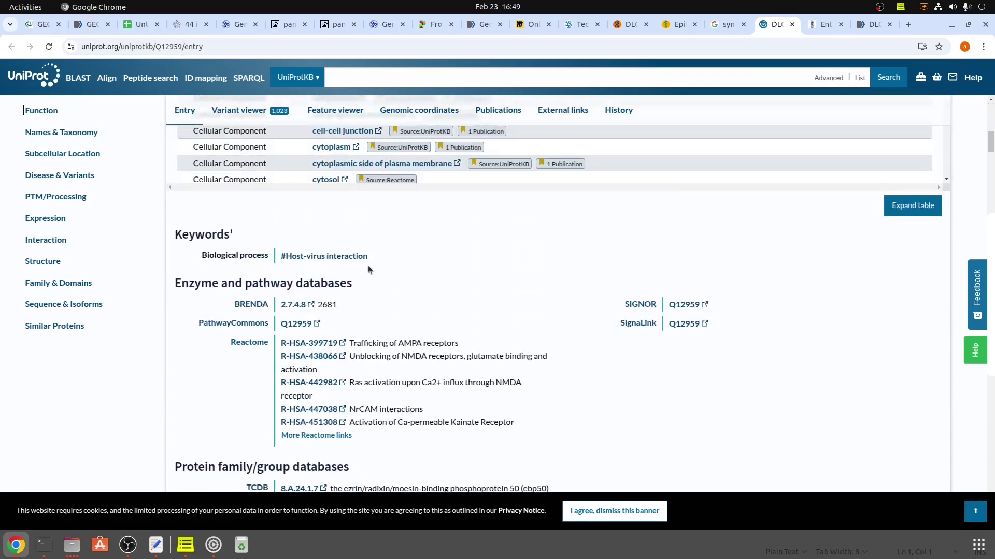
pyautogui.scroll(-6, 424, 368)
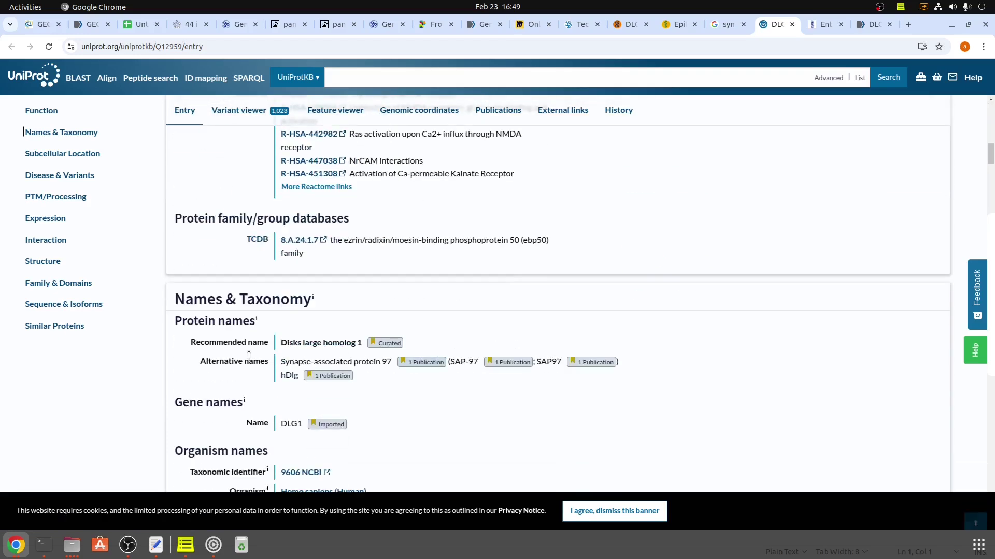
pyautogui.scroll(-4, 422, 356)
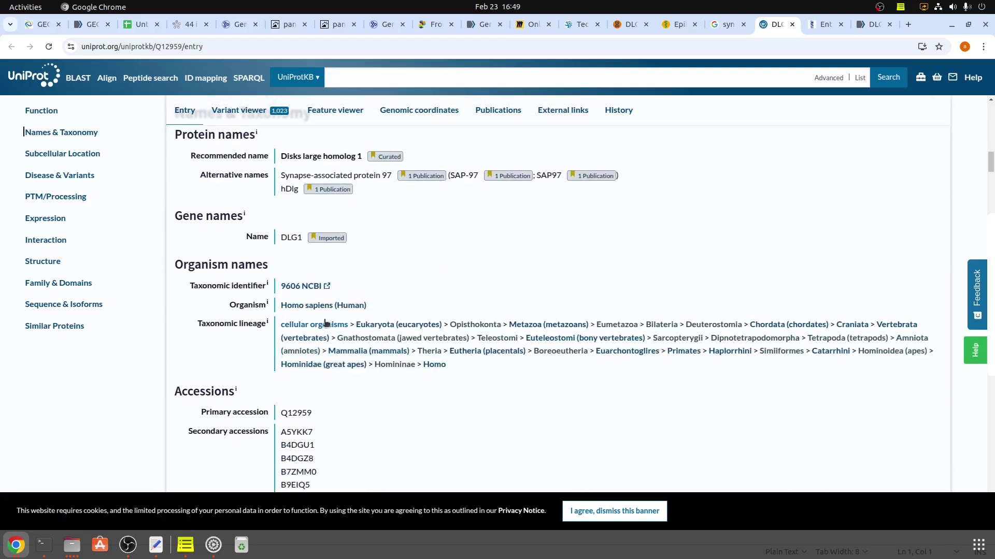
# Review DLG1's disease variants, genetic variation databases, post-translational modifications and tissue specificity in the UniProt entry
pyautogui.scroll(-15, 433, 337)
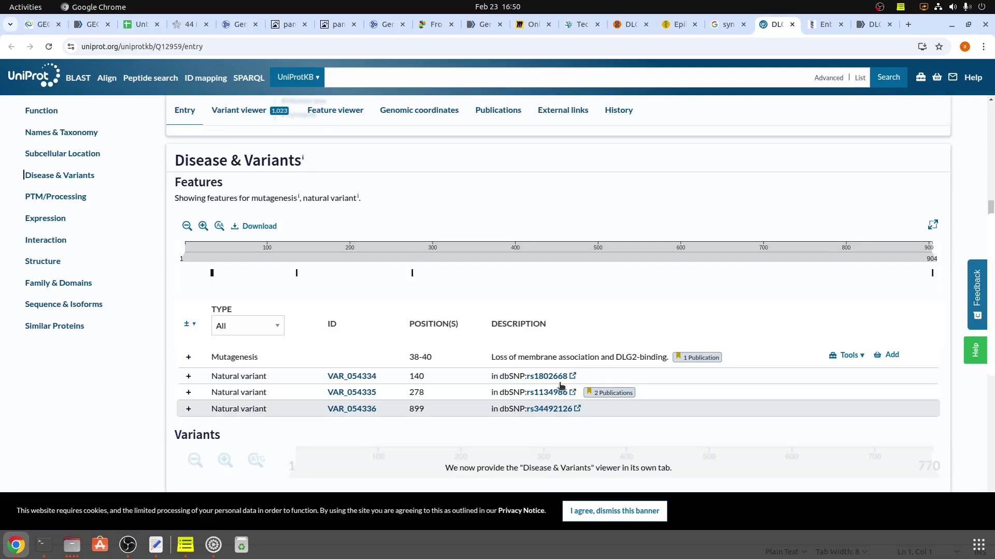
pyautogui.scroll(-5, 270, 337)
pyautogui.scroll(-7, 383, 212)
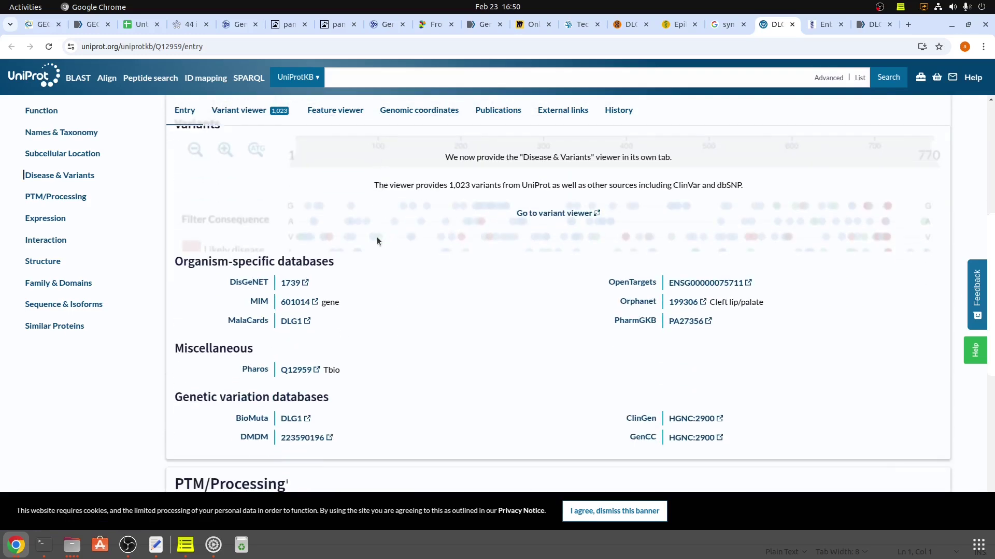
pyautogui.scroll(-3, 312, 318)
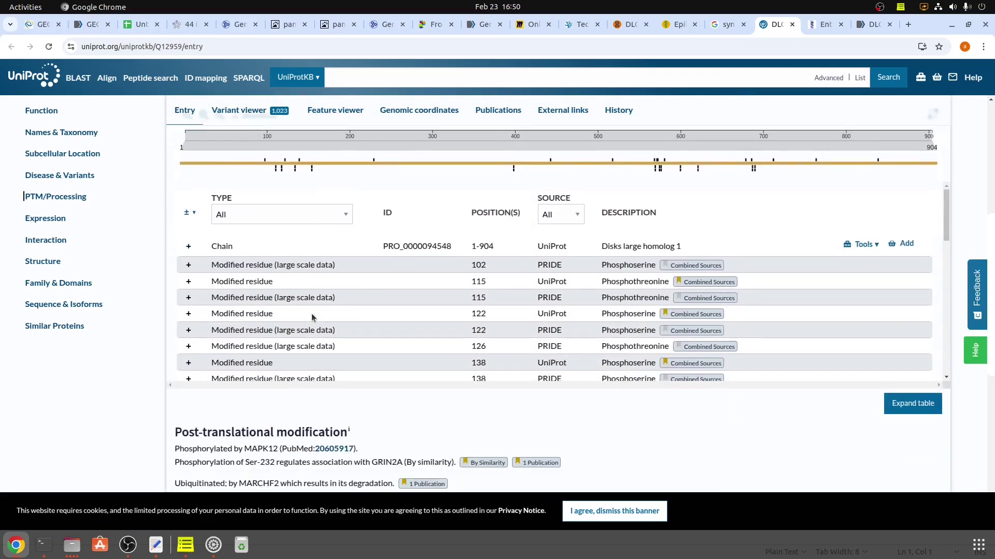
pyautogui.scroll(-10, 313, 316)
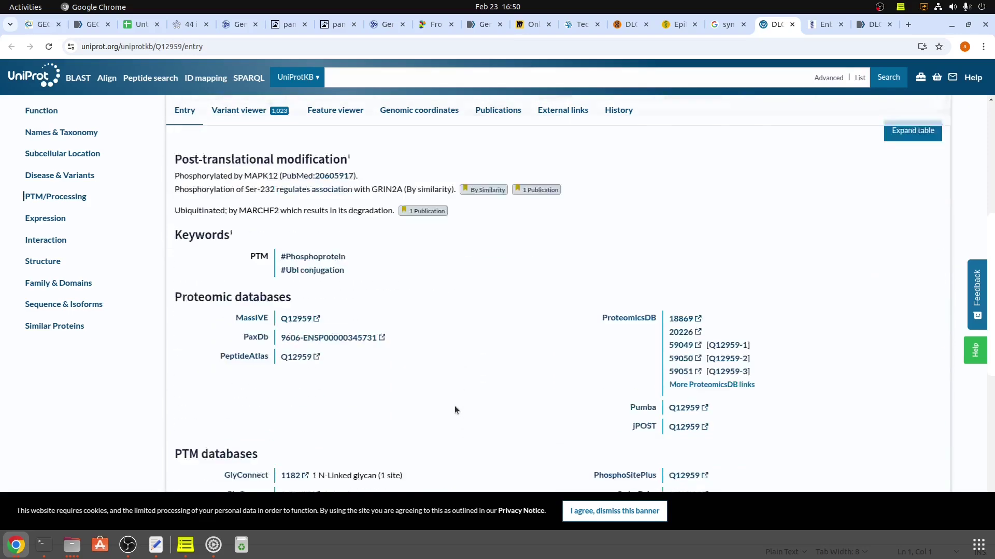
pyautogui.scroll(-6, 451, 403)
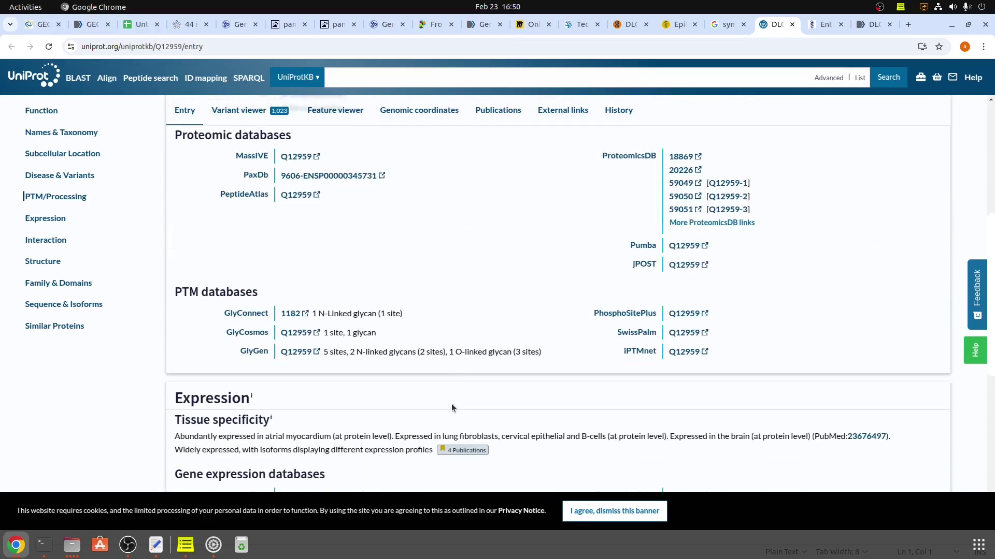
# Examine DLG1's interaction partners and the binary interactions matrix in the UniProt entry
pyautogui.scroll(-15, 452, 408)
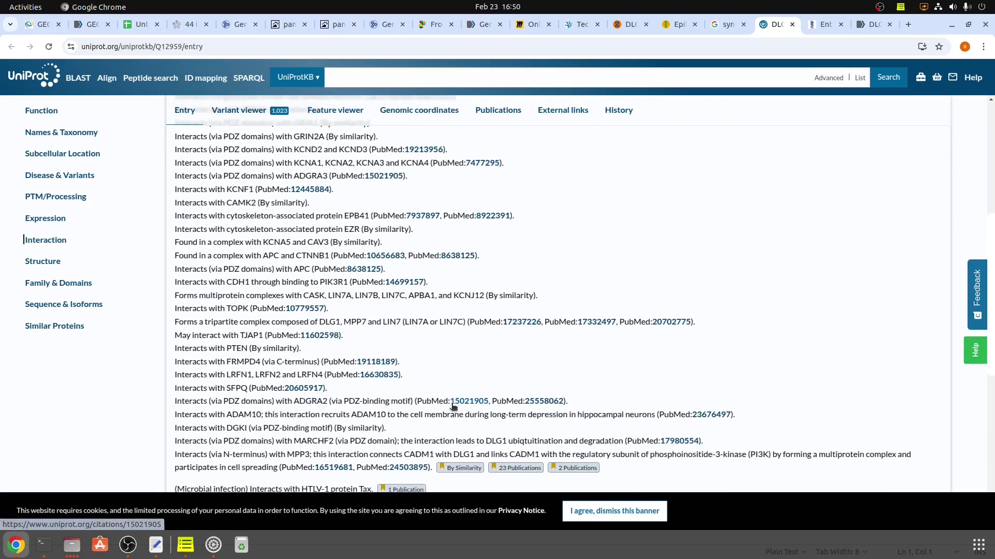
pyautogui.scroll(-5, 452, 403)
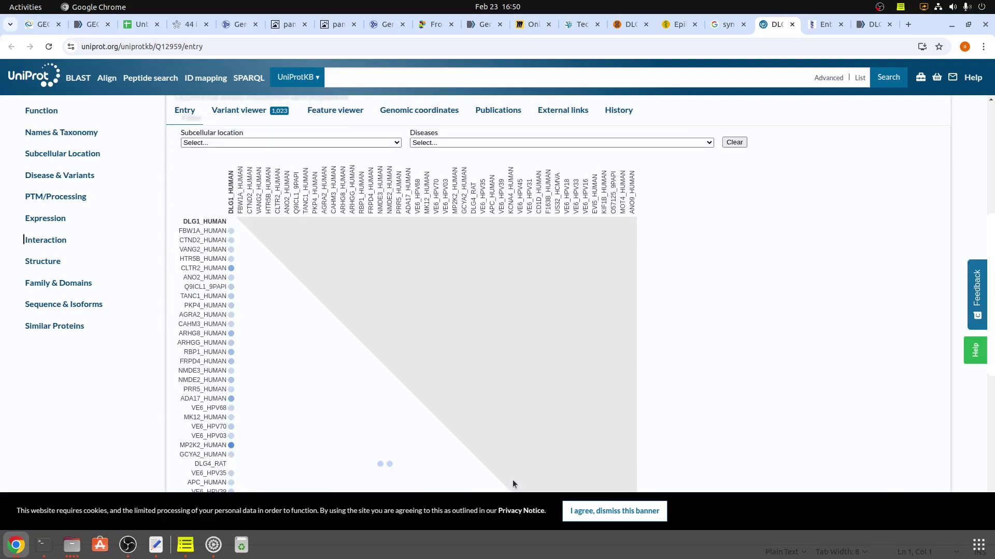
pyautogui.scroll(-4, 490, 425)
pyautogui.scroll(6, 483, 374)
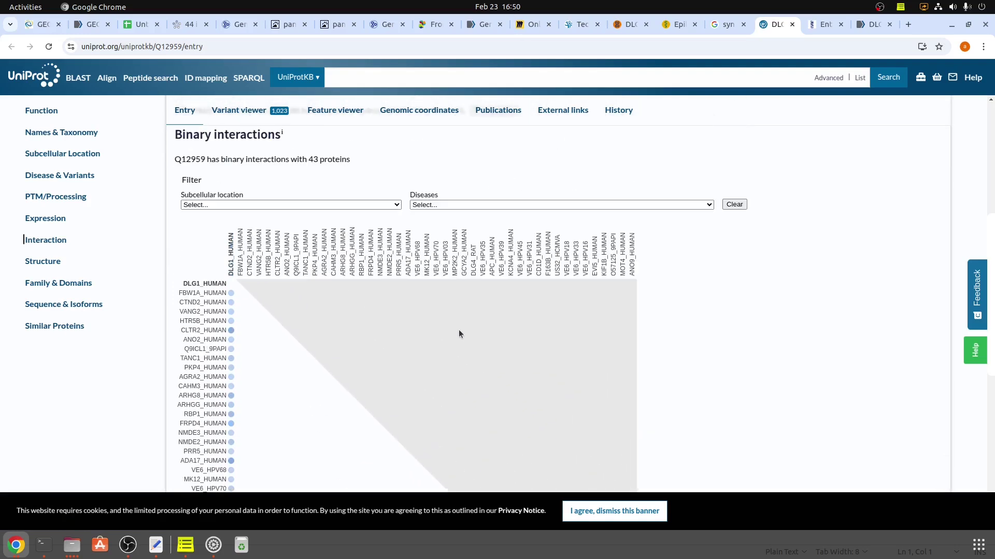
# Check UniProt's complex viewer and interaction databases for DLG1, and read the cloning, expression and early gene function text in OMIM entry 601014
pyautogui.scroll(-14, 586, 306)
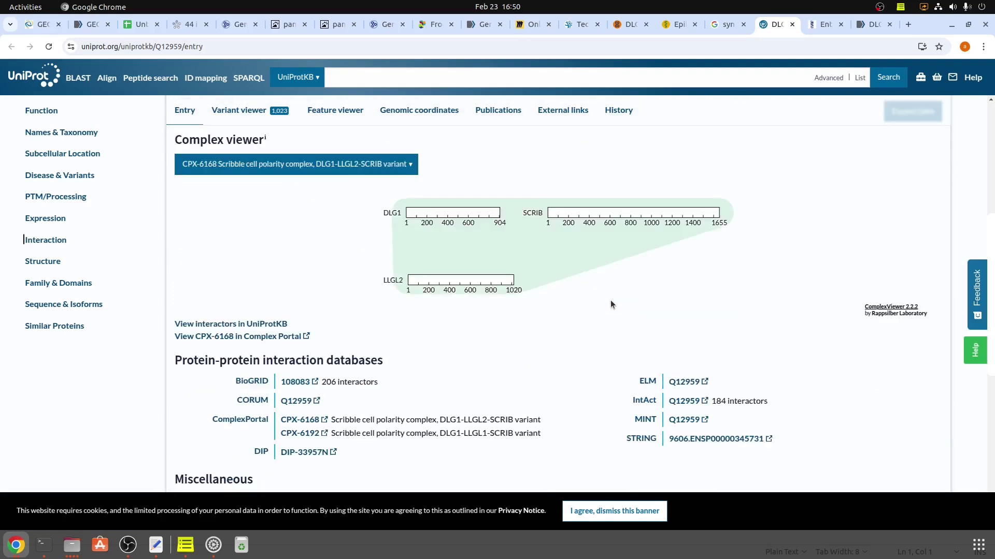
pyautogui.click(811, 26)
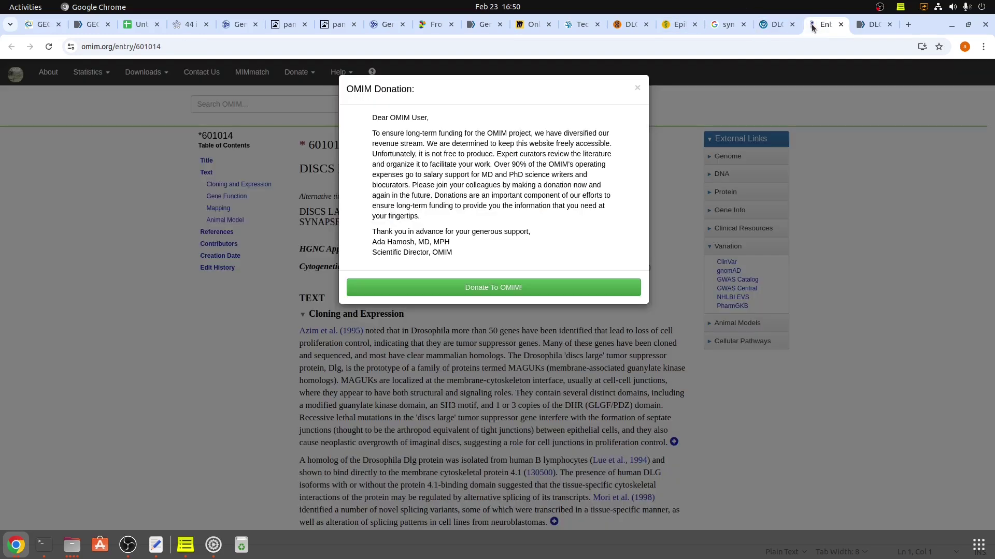
pyautogui.click(638, 88)
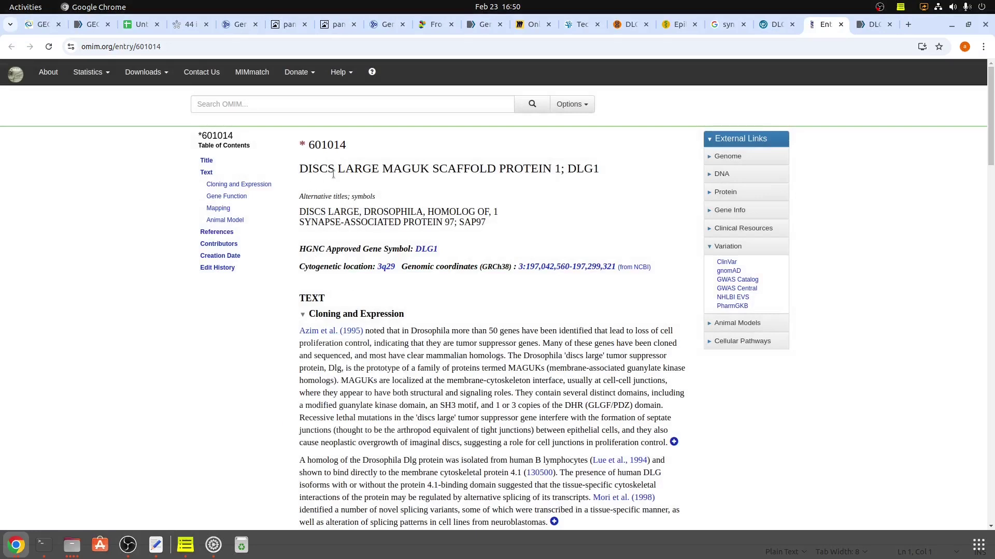
pyautogui.scroll(-2, 412, 317)
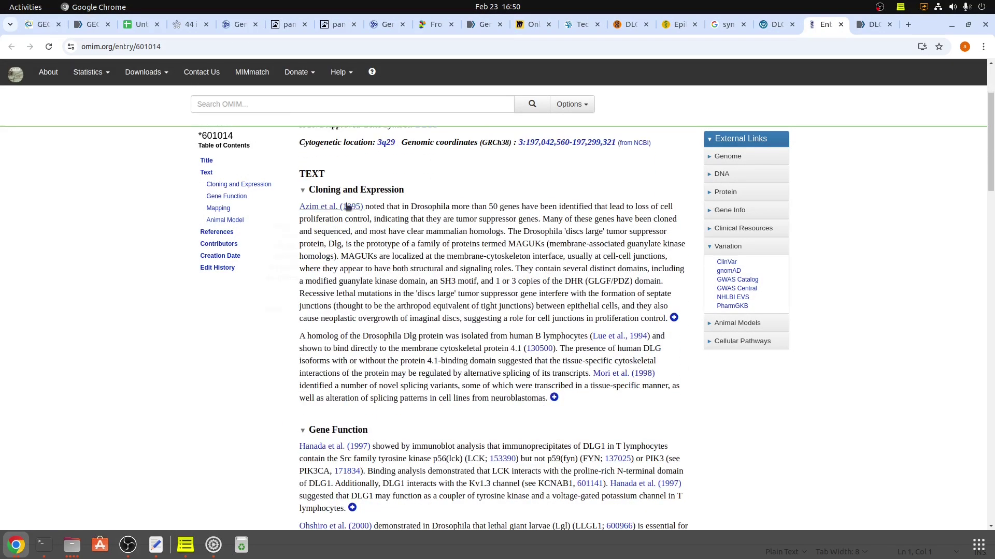
pyautogui.scroll(-3, 362, 321)
pyautogui.moveTo(423, 322); pyautogui.dragTo(571, 322)
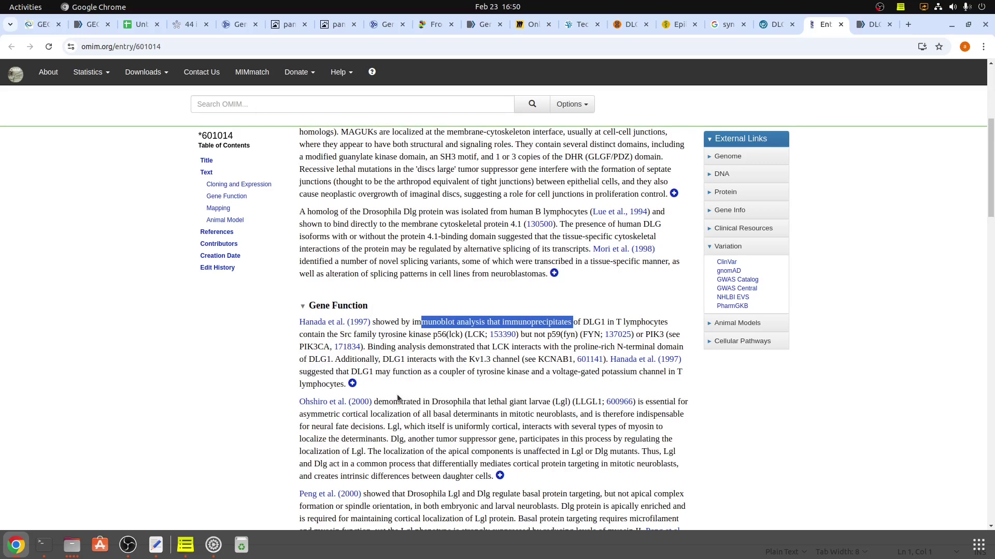
pyautogui.scroll(-3, 398, 398)
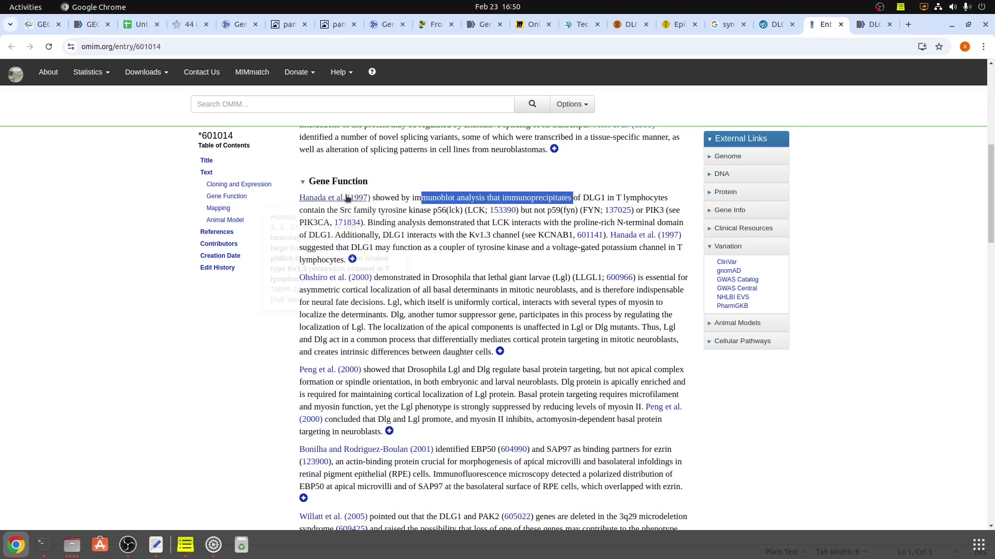
pyautogui.moveTo(347, 199)
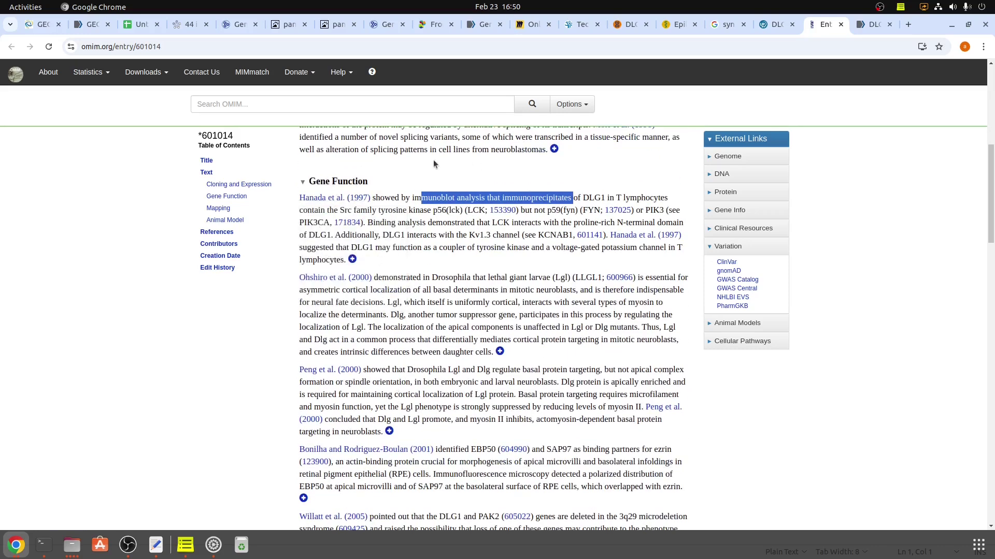
# Examine the remaining gene function studies, mapping, animal model and references in the OMIM entry for DLG1
pyautogui.scroll(-10, 403, 270)
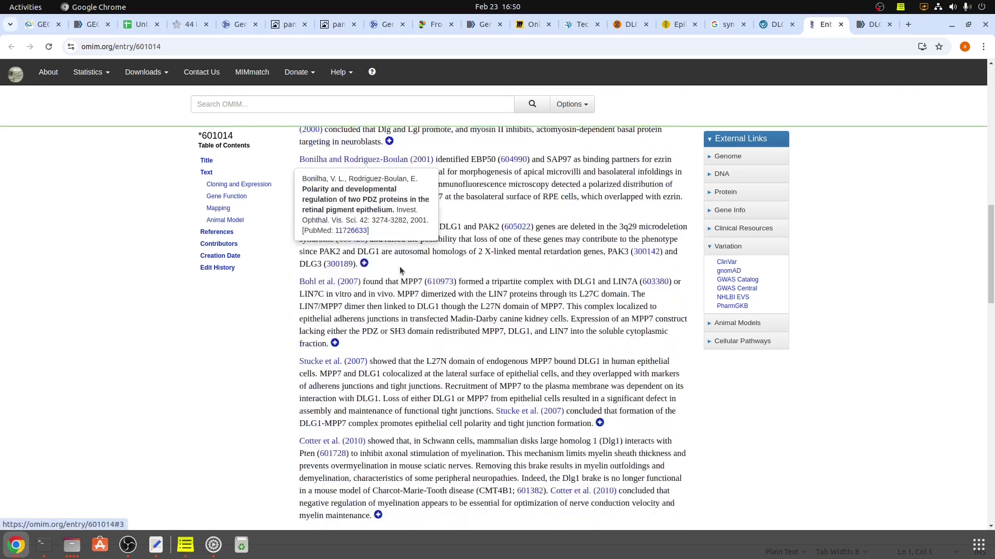
pyautogui.scroll(-7, 400, 270)
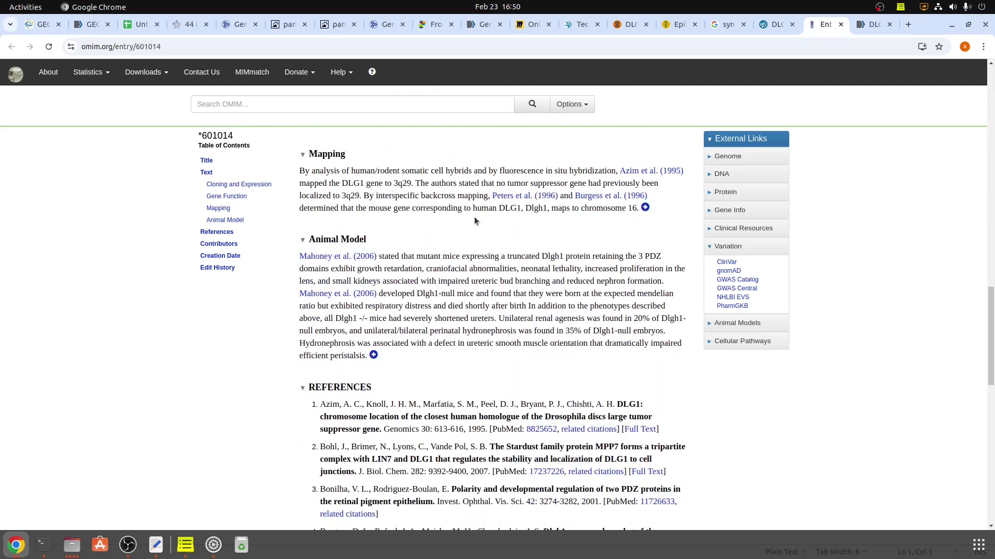
pyautogui.scroll(-2, 445, 259)
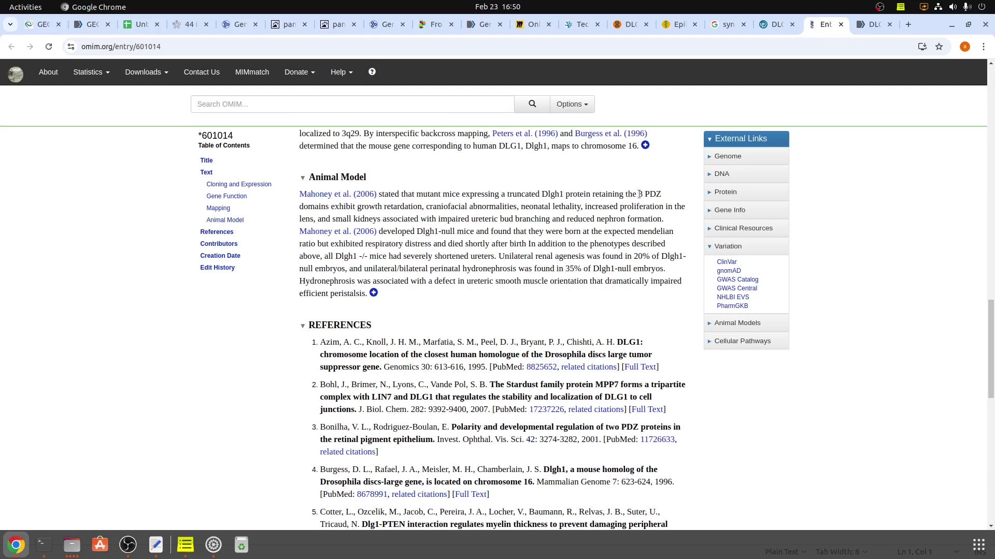
pyautogui.scroll(-4, 473, 216)
pyautogui.scroll(10, 474, 215)
# Review the NCBI Gene record for human DLG1, covering its summary, genomic context, bibliography and GeneRIFs
pyautogui.click(875, 24)
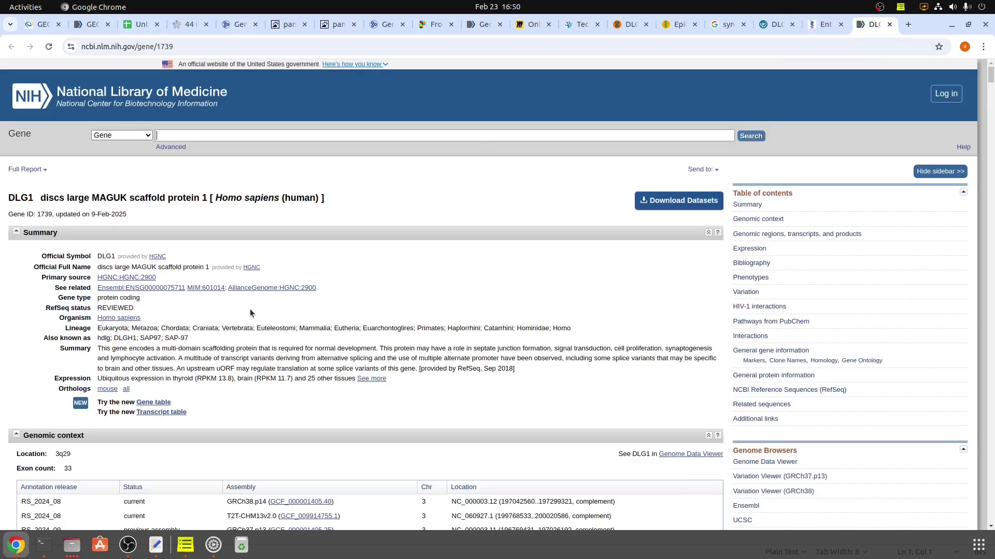
pyautogui.scroll(-4, 249, 309)
pyautogui.scroll(-20, 102, 347)
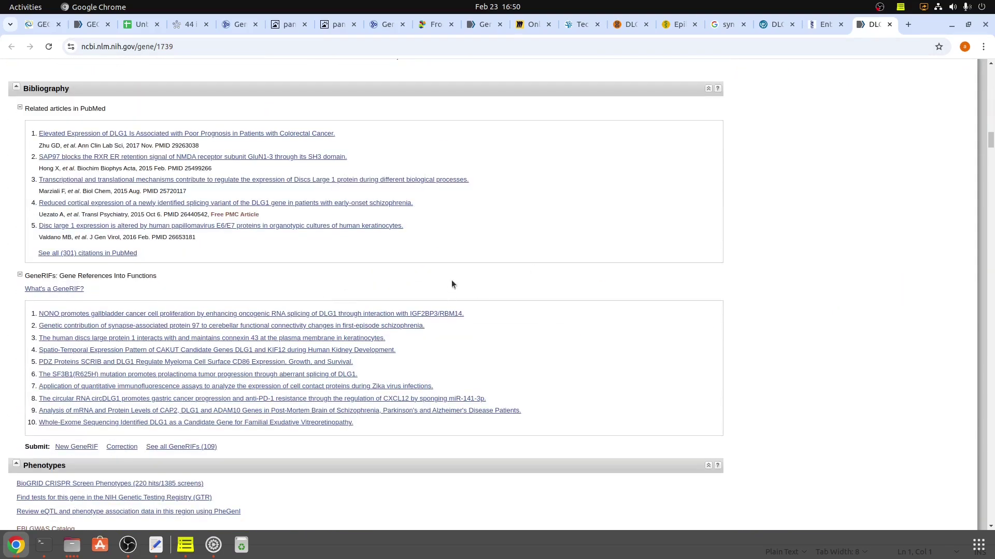
pyautogui.scroll(20, 449, 291)
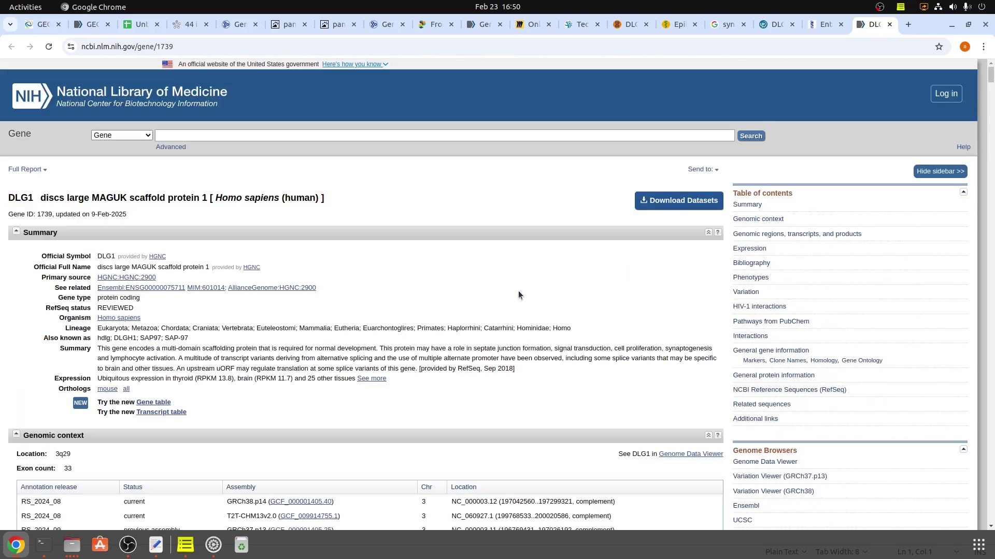